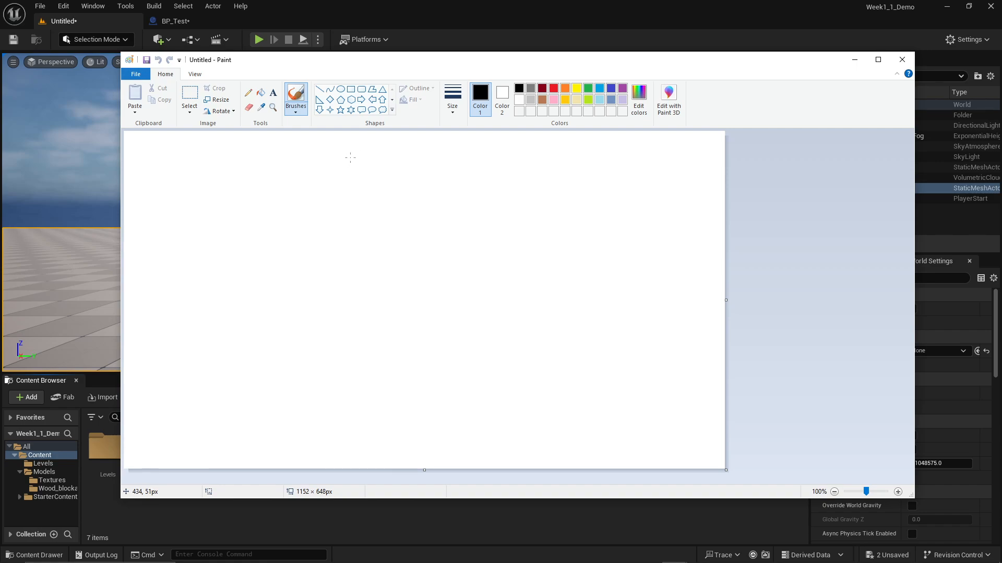
- Handwrite the underlined heading "Game Mode" with "Rules" and an underlined "Referee" beneath it, separated by a vertical line
mouse_move(355, 139)
mouse_down()
mouse_move(337, 153)
mouse_move(353, 173)
mouse_move(387, 162)
mouse_move(403, 172)
mouse_move(408, 135)
mouse_move(425, 165)
mouse_move(457, 169)
mouse_move(328, 185)
mouse_up()
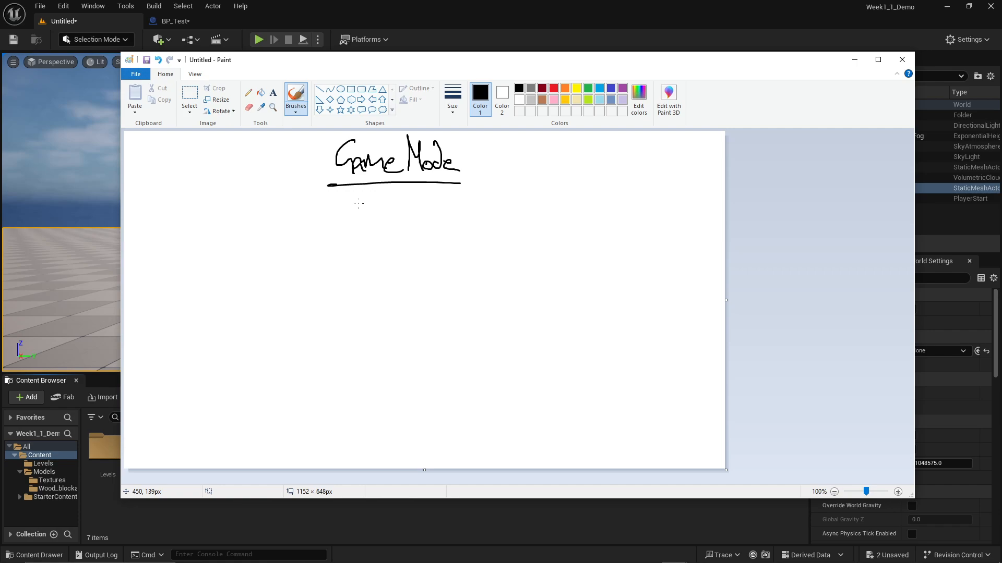
mouse_move(349, 199)
mouse_down()
mouse_move(334, 200)
mouse_move(350, 214)
mouse_up()
drag(350, 191, 361, 214)
drag(361, 203, 371, 214)
mouse_move(376, 216)
mouse_down()
mouse_move(374, 193)
mouse_move(389, 217)
mouse_up()
mouse_move(411, 184)
mouse_down()
mouse_move(406, 229)
mouse_move(425, 222)
mouse_up()
mouse_move(422, 200)
mouse_down()
mouse_move(431, 200)
mouse_move(425, 207)
mouse_up()
drag(428, 215, 445, 223)
drag(443, 213, 464, 222)
mouse_move(461, 223)
mouse_down()
mouse_move(490, 225)
mouse_move(418, 229)
mouse_up()
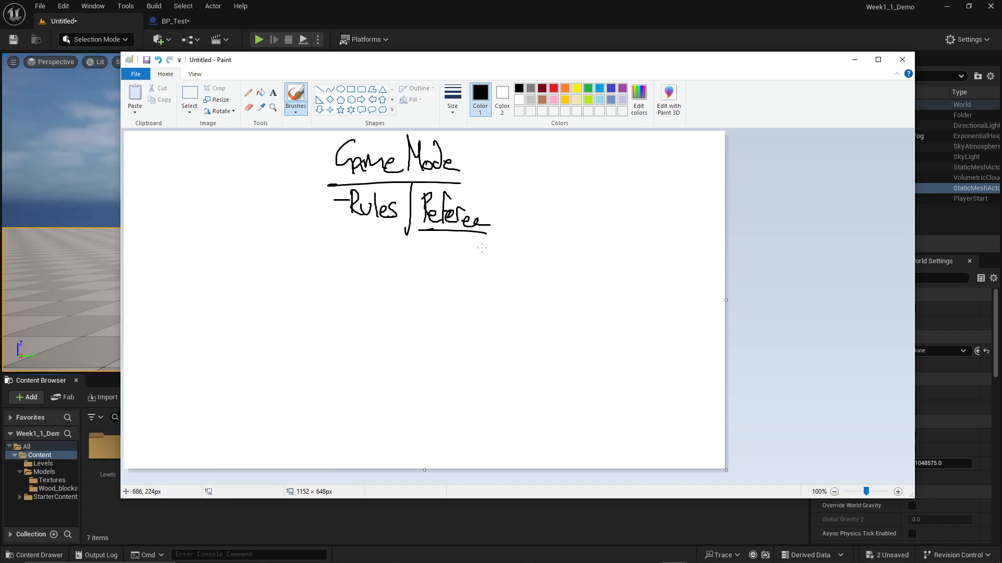
- Draw a horizontal divider below Rules and Referee and handwrite "Pawn" and "Controller" side by side under it
drag(489, 248, 319, 237)
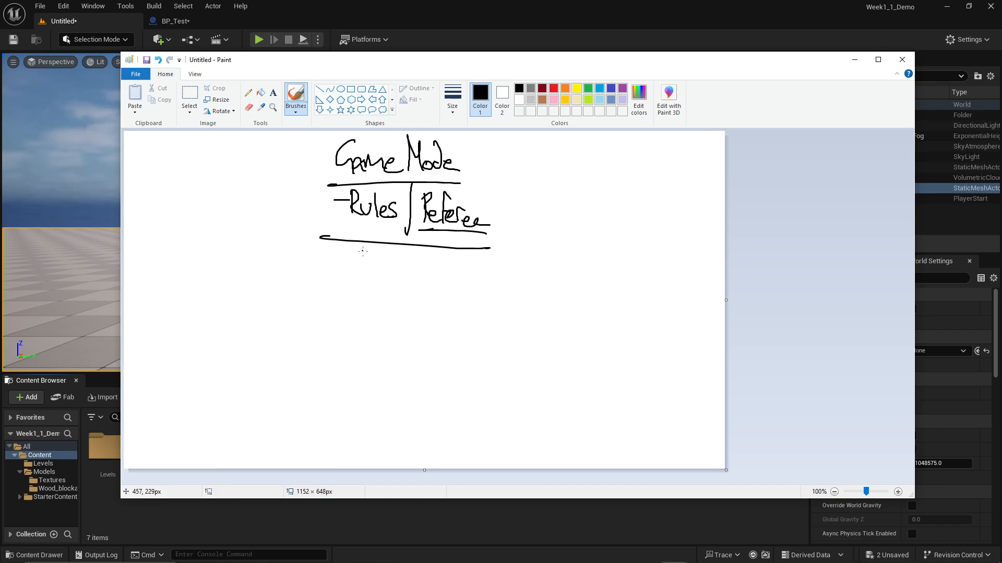
mouse_move(315, 245)
mouse_down()
mouse_move(311, 279)
mouse_move(316, 260)
mouse_move(335, 282)
mouse_move(364, 284)
mouse_up()
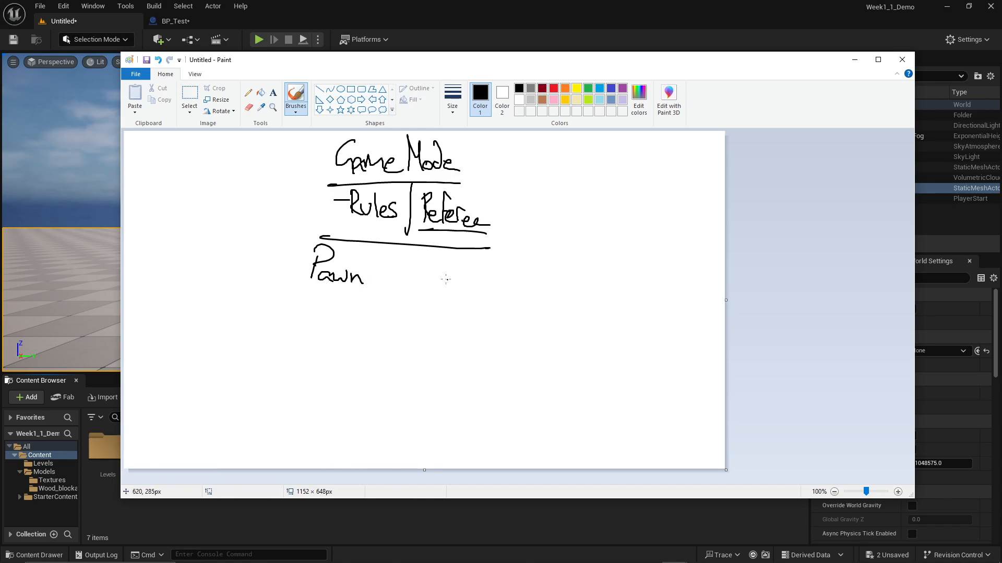
mouse_move(417, 260)
mouse_down()
mouse_move(406, 277)
mouse_move(422, 285)
mouse_up()
mouse_move(425, 263)
mouse_down()
mouse_move(438, 283)
mouse_move(399, 278)
mouse_up()
drag(460, 265, 459, 286)
mouse_move(467, 277)
mouse_down()
mouse_move(489, 285)
mouse_move(493, 274)
mouse_up()
mouse_move(498, 279)
mouse_down()
mouse_move(513, 273)
mouse_move(517, 288)
mouse_up()
drag(521, 269, 533, 287)
drag(537, 283, 541, 269)
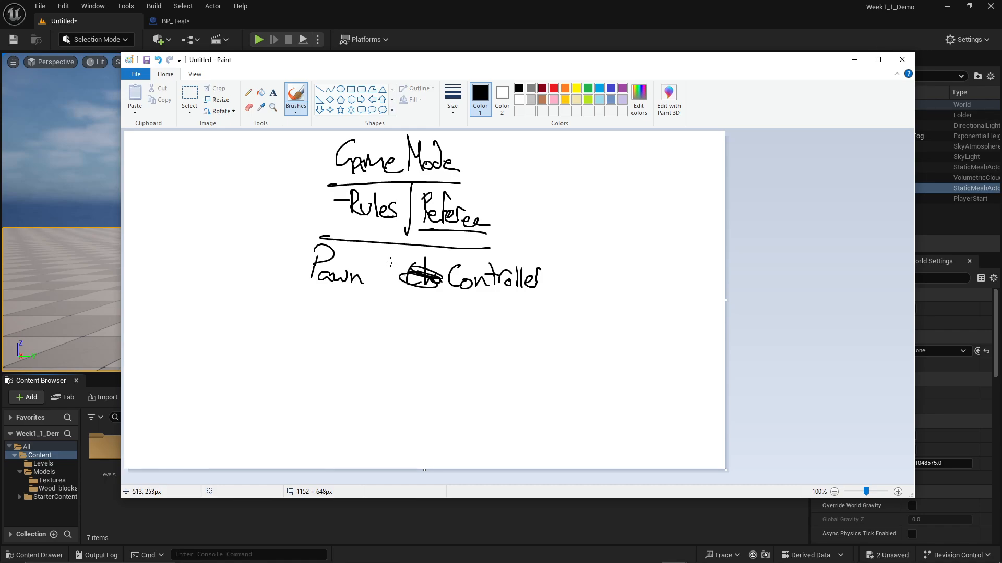
- Underline Pawn and Controller, and handwrite an arrow from Controller to "inputs" followed by a vertical line
drag(334, 291, 315, 290)
drag(470, 295, 532, 301)
drag(545, 277, 575, 288)
drag(571, 265, 595, 300)
drag(596, 276, 612, 289)
mouse_move(616, 277)
mouse_down()
mouse_move(618, 295)
mouse_move(623, 282)
mouse_up()
drag(628, 286, 621, 298)
drag(635, 256, 623, 334)
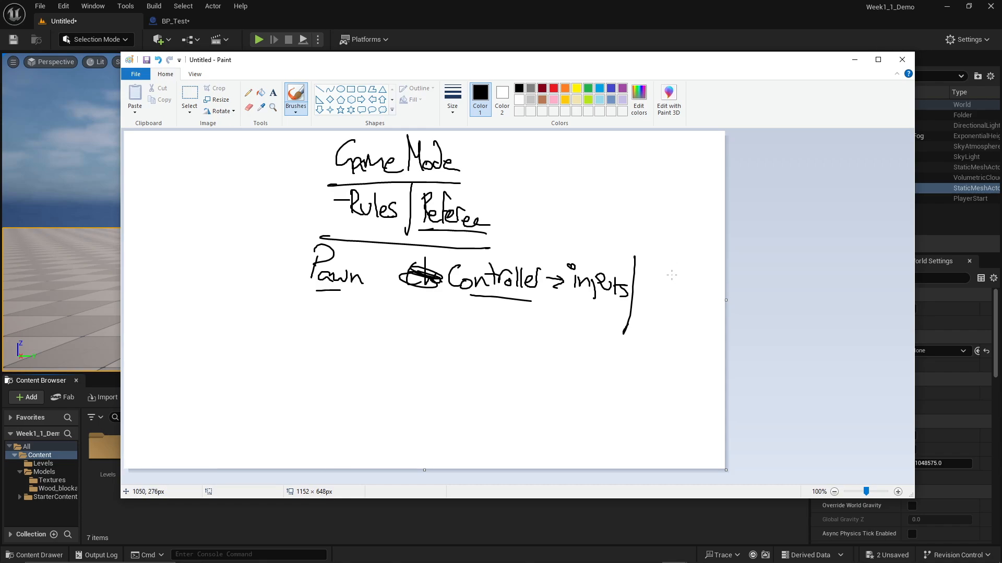
- Handwrite "Human" and "AI" beside inputs and draw a curved arrow from each back toward Controller
mouse_move(642, 259)
mouse_down()
mouse_move(641, 281)
mouse_move(704, 287)
mouse_up()
mouse_move(637, 318)
mouse_down()
mouse_move(646, 300)
mouse_move(663, 322)
mouse_up()
mouse_move(655, 321)
mouse_down()
mouse_move(670, 319)
mouse_move(672, 301)
mouse_up()
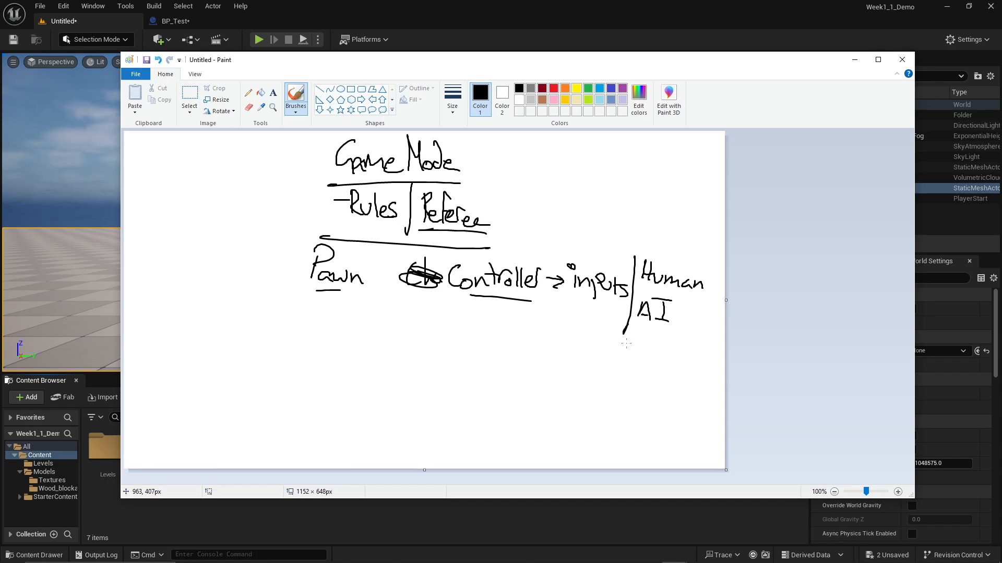
click(637, 330)
mouse_move(645, 328)
mouse_down()
mouse_move(641, 345)
mouse_move(561, 313)
mouse_move(557, 321)
mouse_up()
mouse_move(660, 262)
mouse_down()
mouse_move(650, 245)
mouse_move(567, 232)
mouse_move(543, 260)
mouse_move(560, 256)
mouse_up()
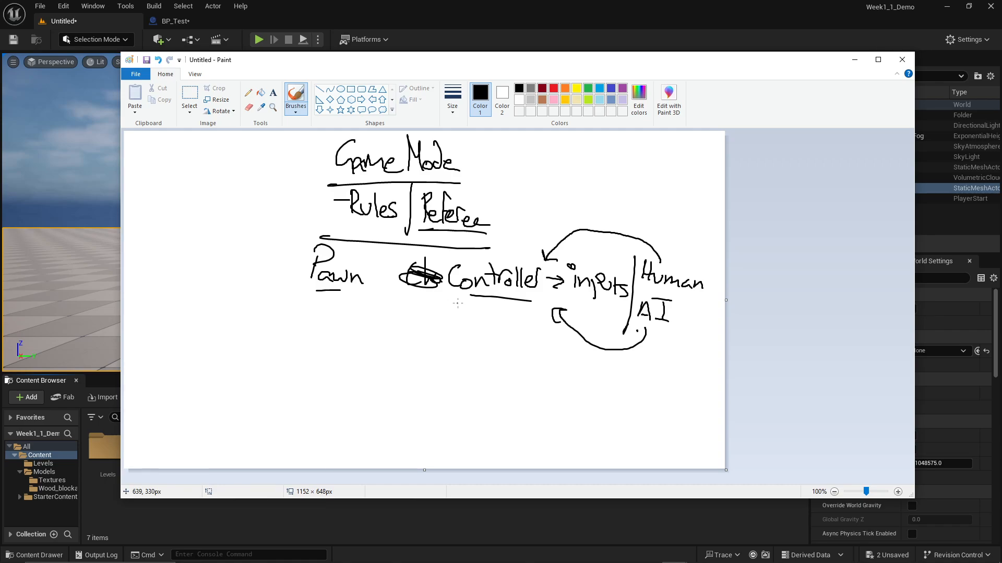
- Draw a curved arrow from Controller to Pawn and handwrite "Visual Representation" beneath Pawn
mouse_move(462, 292)
mouse_down()
mouse_move(452, 310)
mouse_move(402, 307)
mouse_move(370, 278)
mouse_move(382, 295)
mouse_up()
drag(288, 291, 305, 313)
click(301, 294)
mouse_move(317, 306)
mouse_down()
mouse_move(320, 317)
mouse_move(324, 308)
mouse_up()
mouse_move(334, 309)
mouse_down()
mouse_move(337, 318)
mouse_move(328, 317)
mouse_up()
mouse_move(341, 300)
mouse_down()
mouse_move(344, 318)
mouse_move(373, 324)
mouse_move(372, 337)
mouse_up()
mouse_move(371, 314)
mouse_down()
mouse_move(391, 312)
mouse_move(395, 329)
mouse_up()
click(391, 308)
drag(401, 324, 423, 330)
drag(420, 324, 433, 331)
mouse_move(438, 315)
mouse_down()
mouse_move(437, 331)
mouse_move(442, 323)
mouse_up()
drag(441, 324, 442, 334)
drag(446, 319, 455, 335)
drag(457, 330, 462, 337)
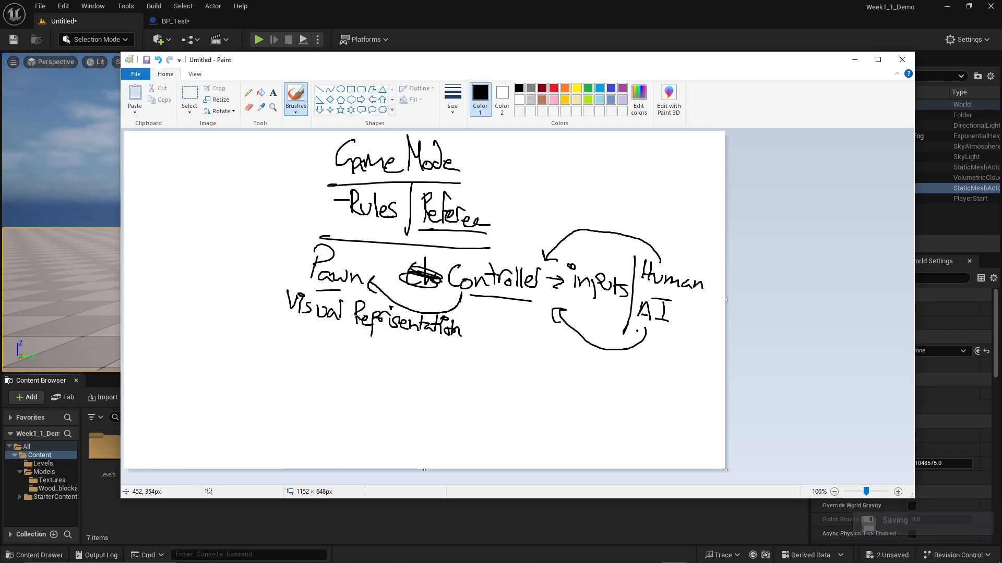
- Circle the word Pawn and handwrite "Logic" below Visual Representation
mouse_move(357, 254)
mouse_down()
mouse_move(282, 267)
mouse_move(362, 273)
mouse_up()
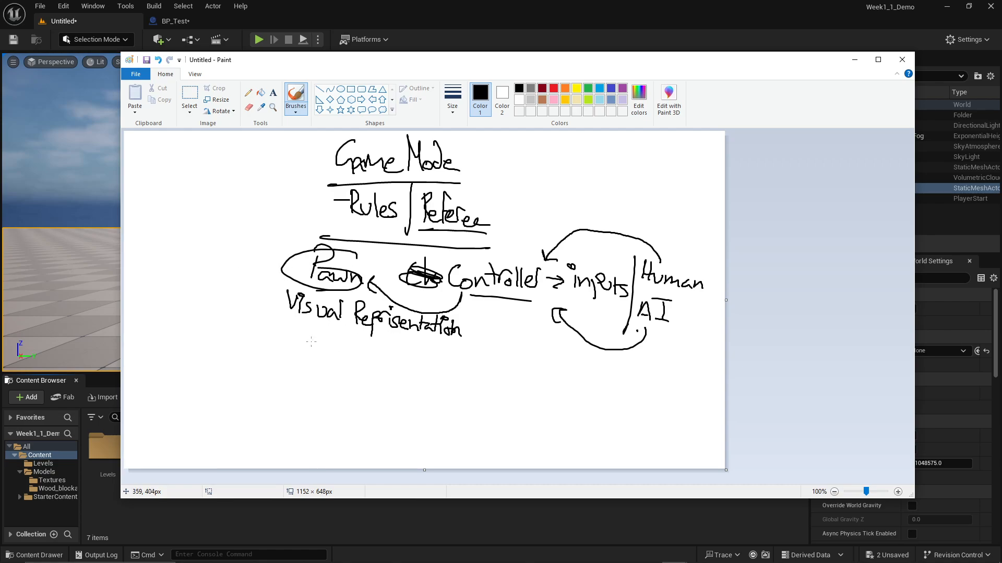
mouse_move(287, 316)
mouse_down()
mouse_move(284, 337)
mouse_move(306, 337)
mouse_up()
mouse_move(313, 333)
mouse_down()
mouse_move(308, 352)
mouse_move(329, 343)
mouse_up()
drag(324, 324, 348, 343)
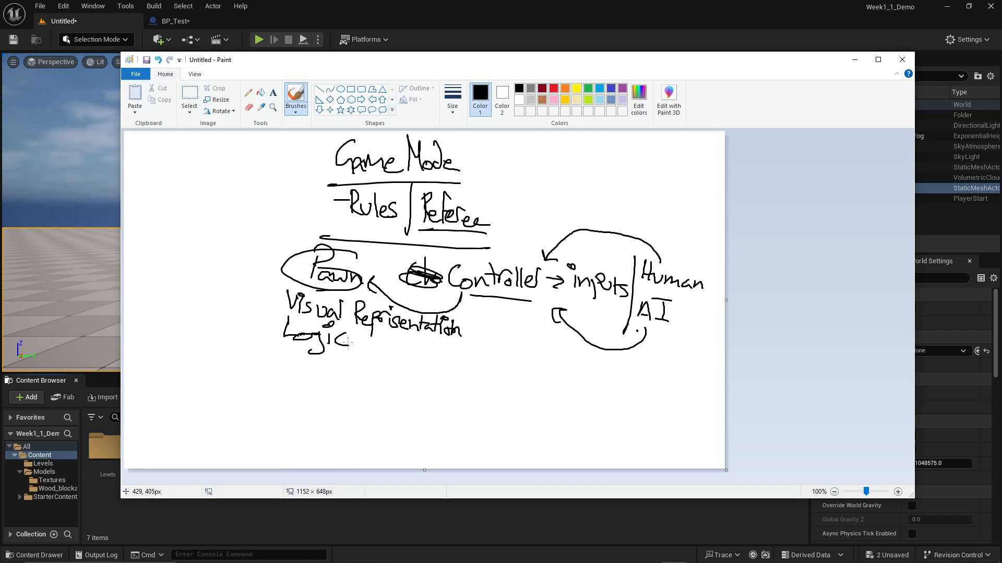
- Draw lines linking the AI arrow through Controller to Pawn, and underline Human and AI
drag(460, 301, 554, 316)
mouse_move(457, 295)
mouse_down()
mouse_move(380, 263)
mouse_move(383, 279)
mouse_up()
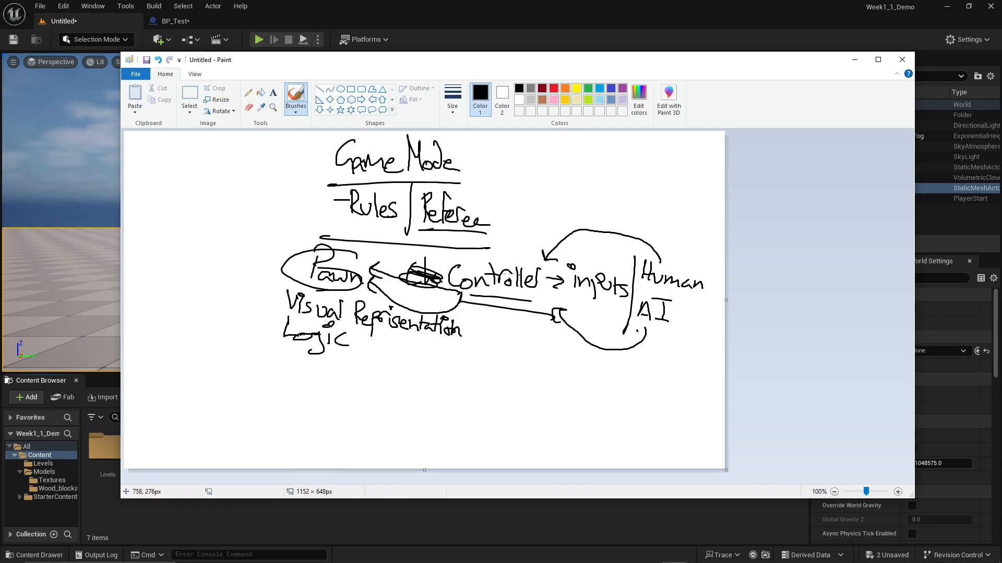
drag(626, 282, 691, 300)
drag(673, 334, 621, 320)
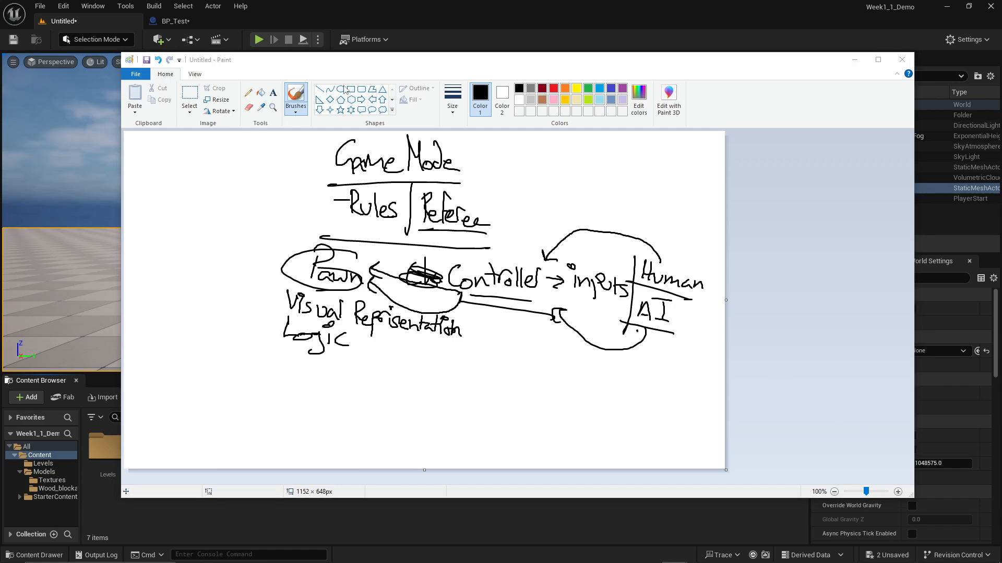
- Bring in the puppet drawing window and label the upper puppet's handle "Controller" with an arrow down to "Pawn" beside the figure
drag(0, 148, 498, 58)
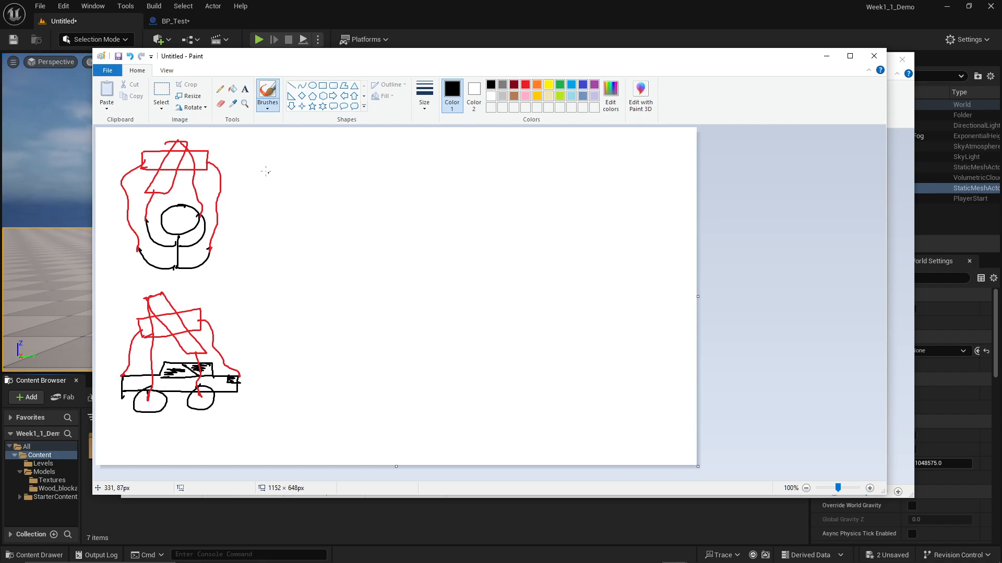
mouse_move(238, 151)
mouse_down()
mouse_move(232, 168)
mouse_move(269, 154)
mouse_move(284, 168)
mouse_move(307, 155)
mouse_up()
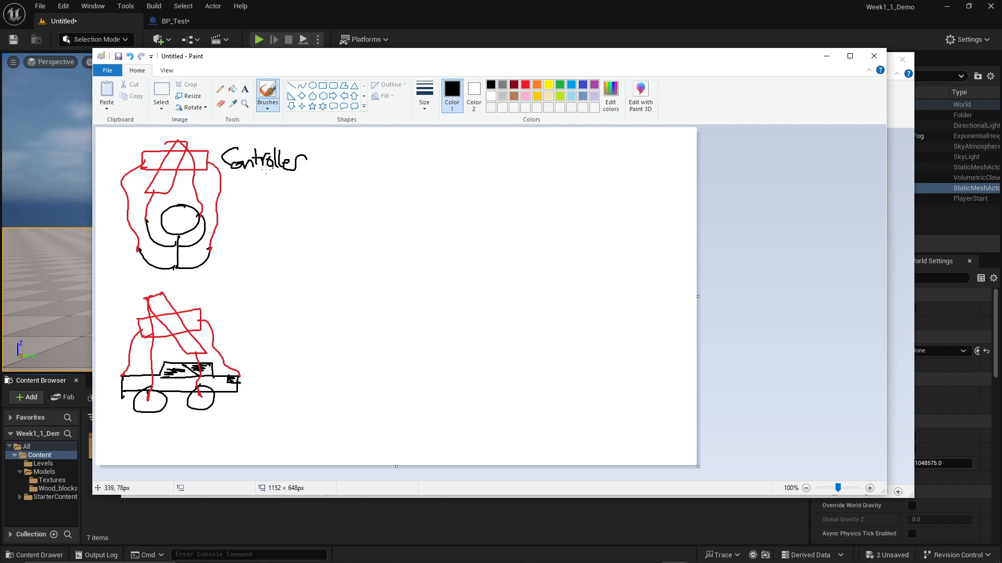
drag(221, 151, 215, 156)
mouse_move(246, 177)
mouse_down()
mouse_move(224, 255)
mouse_move(267, 257)
mouse_up()
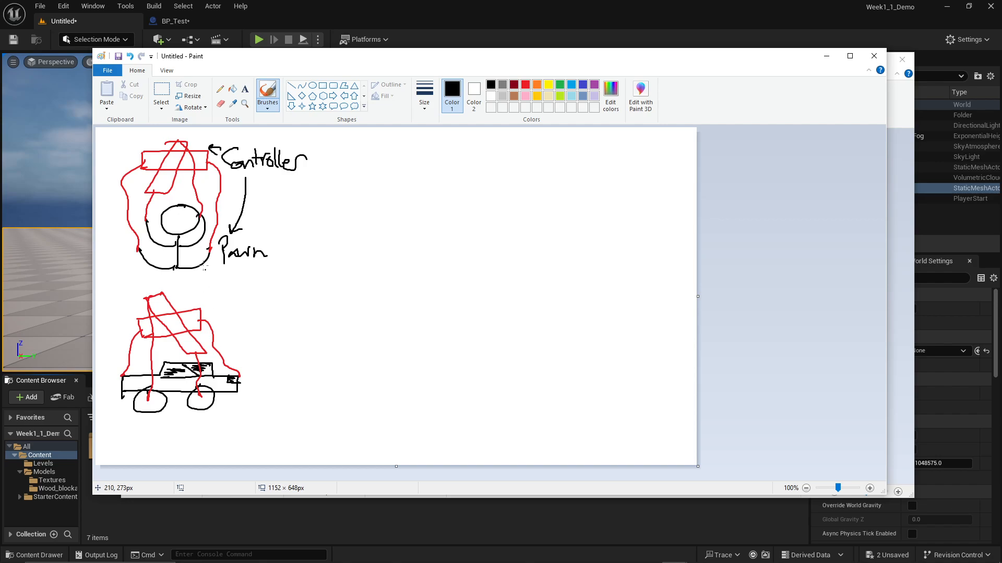
- Circle the upper Controller label, link it by arrow to the car puppet, and label that puppet "Controller" with an arrow to "Pawn"
mouse_move(232, 175)
mouse_down()
mouse_move(296, 181)
mouse_move(293, 139)
mouse_move(220, 150)
mouse_up()
mouse_move(284, 182)
mouse_down()
mouse_move(301, 195)
mouse_move(282, 275)
mouse_move(240, 290)
mouse_move(233, 281)
mouse_move(226, 328)
mouse_up()
drag(229, 325, 251, 330)
drag(242, 319, 258, 319)
drag(262, 324, 271, 330)
mouse_move(276, 311)
mouse_down()
mouse_move(278, 330)
mouse_move(289, 329)
mouse_up()
mouse_move(295, 313)
mouse_down()
mouse_move(256, 366)
mouse_move(265, 368)
mouse_move(252, 399)
mouse_up()
mouse_move(250, 379)
mouse_down()
mouse_move(253, 390)
mouse_move(288, 386)
mouse_move(300, 398)
mouse_up()
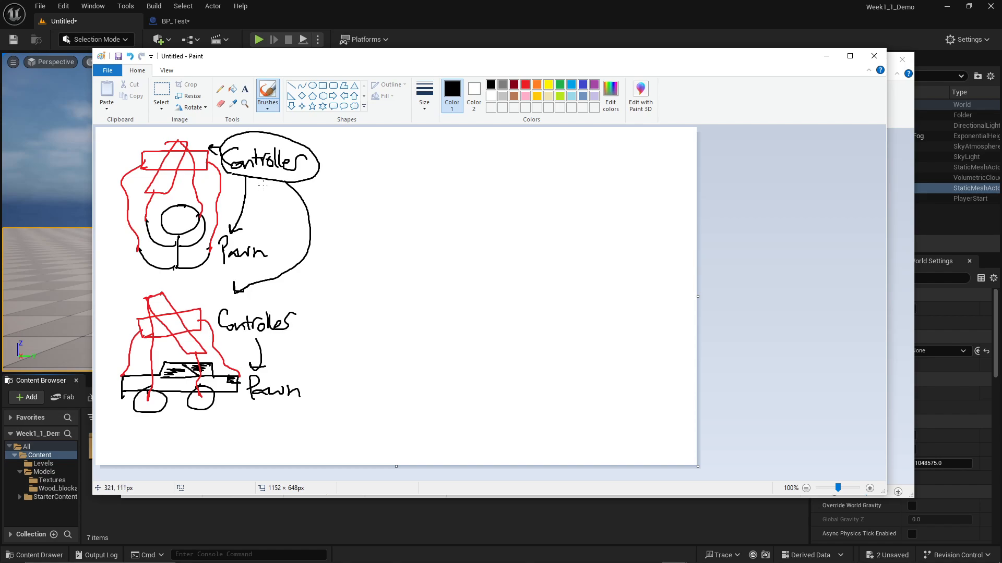
drag(230, 178, 304, 194)
- Switch to Unreal Editor and check the default game mode in the project's Maps & Modes settings
click(827, 56)
click(854, 59)
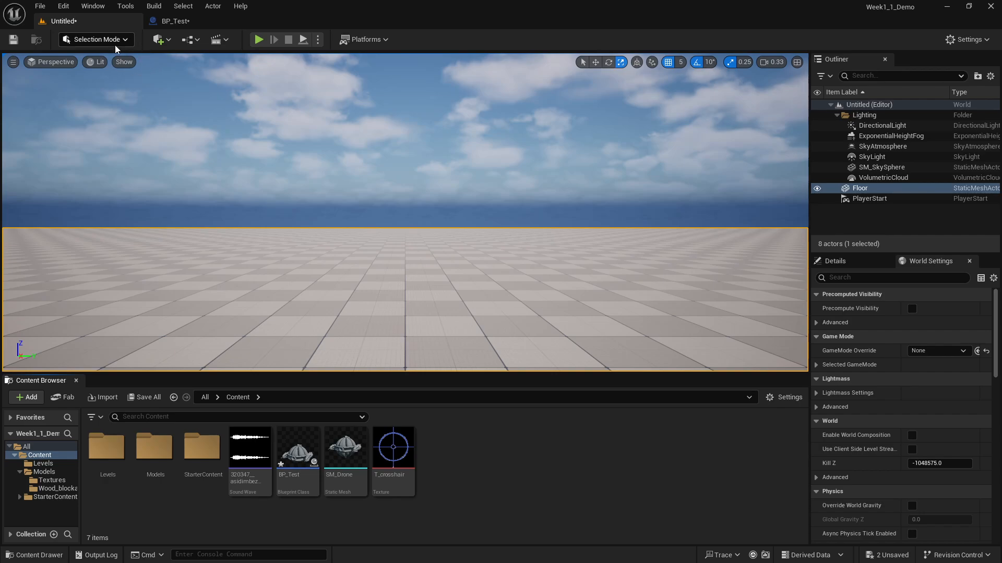
click(64, 6)
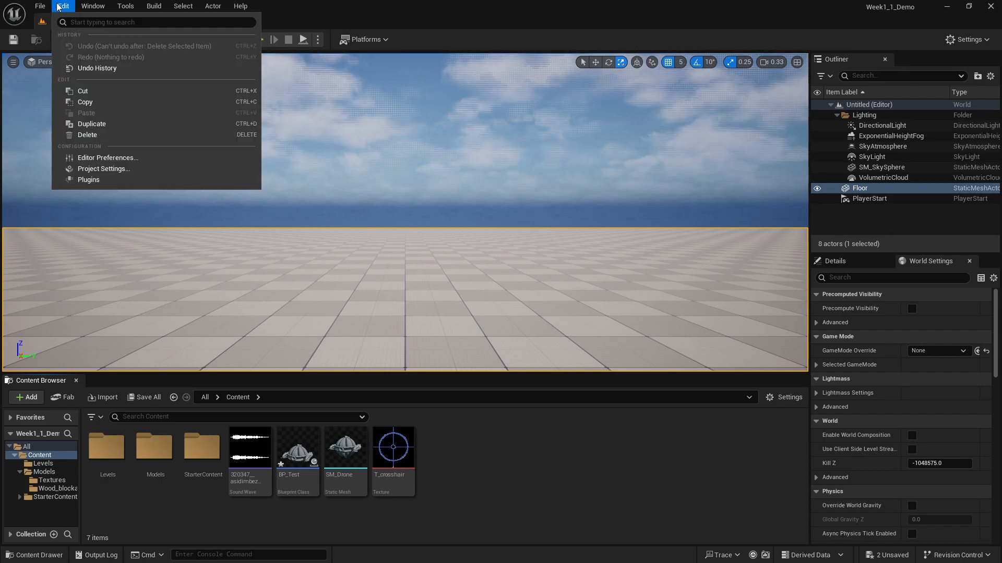
click(117, 169)
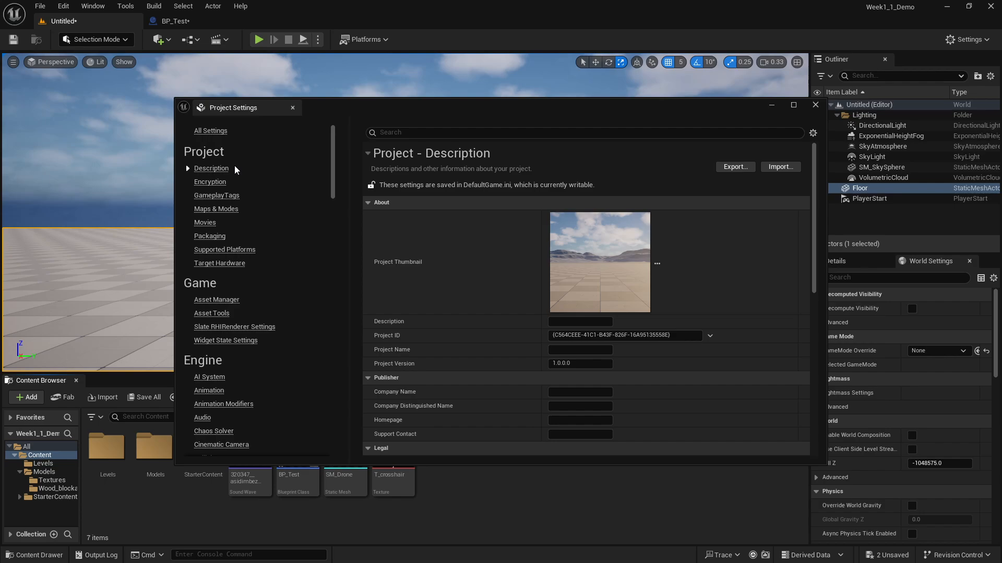
click(225, 210)
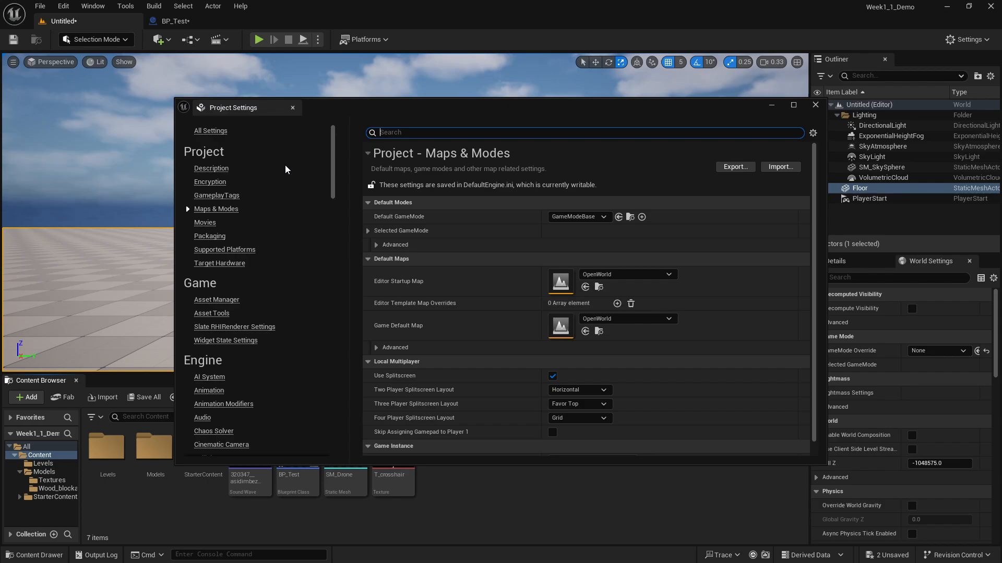
click(816, 105)
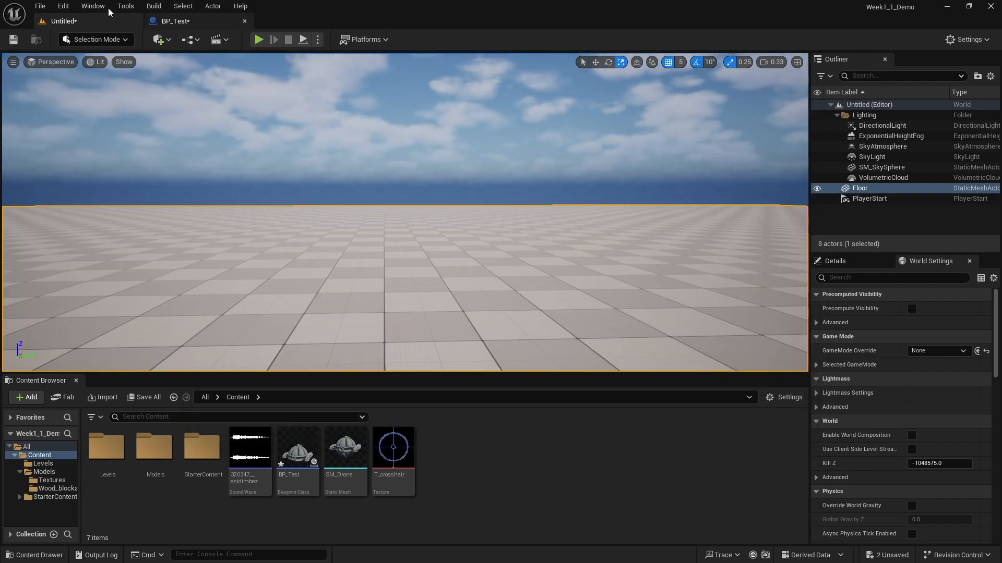
- Show the World Settings and review the available GameMode Override options without choosing one
click(92, 6)
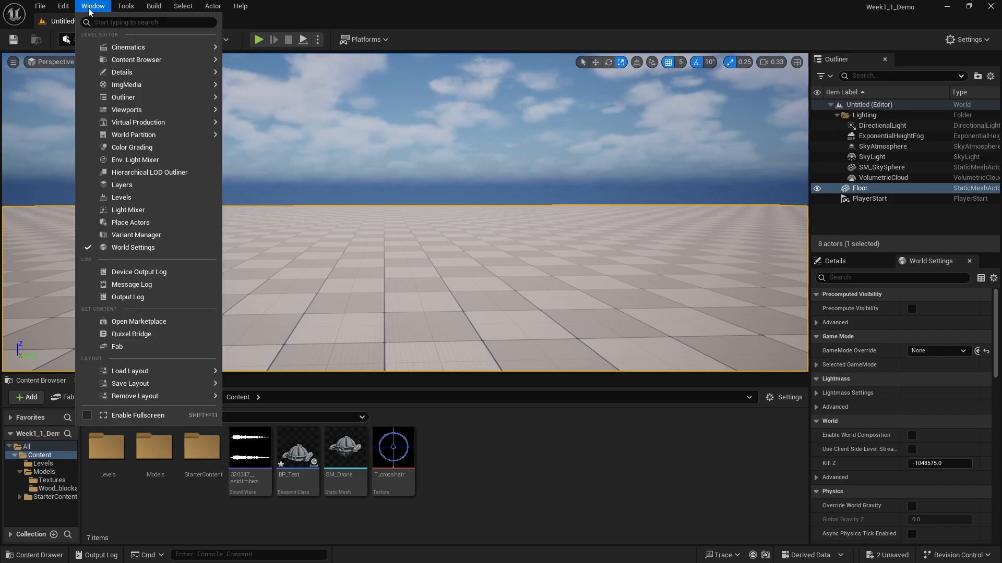
click(134, 247)
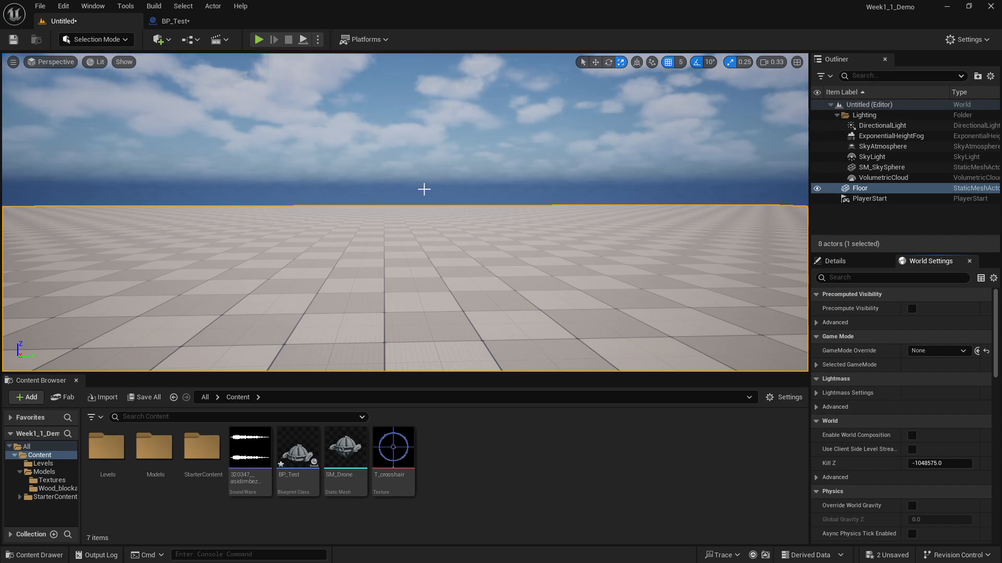
click(965, 355)
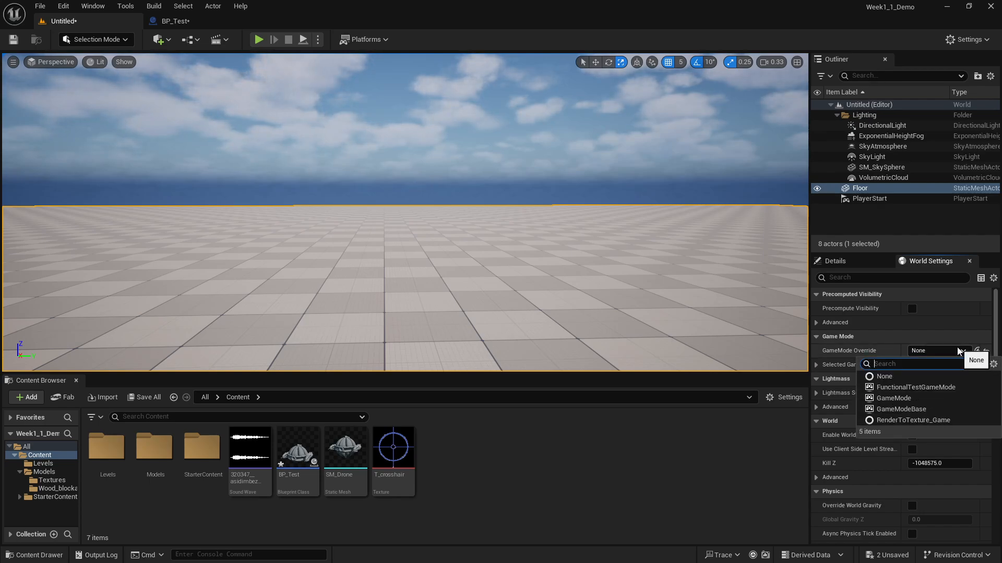
click(731, 472)
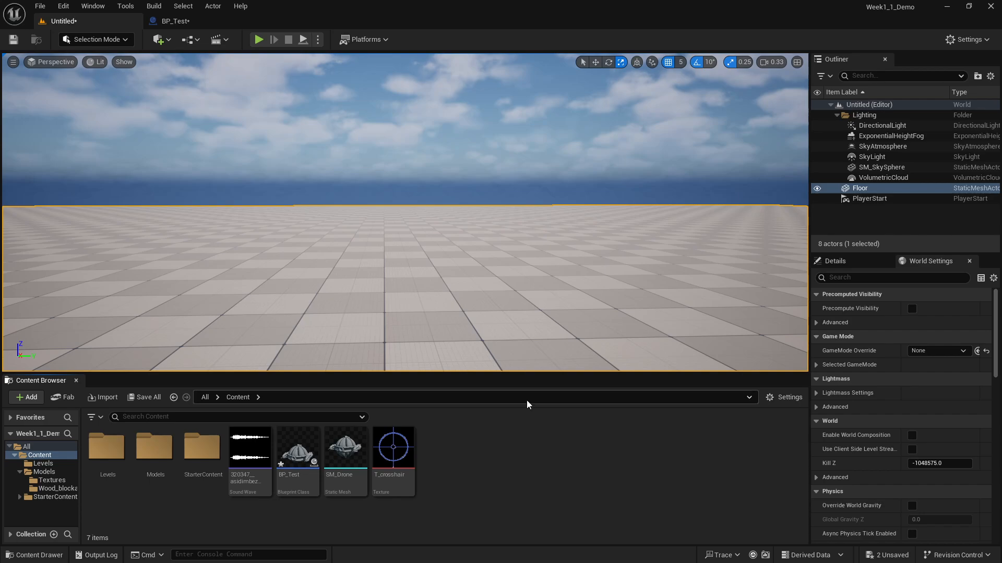
- Create a Blueprint Class based on Game Mode Base in the Content folder and name it GM_FirstPerson
right_click(508, 446)
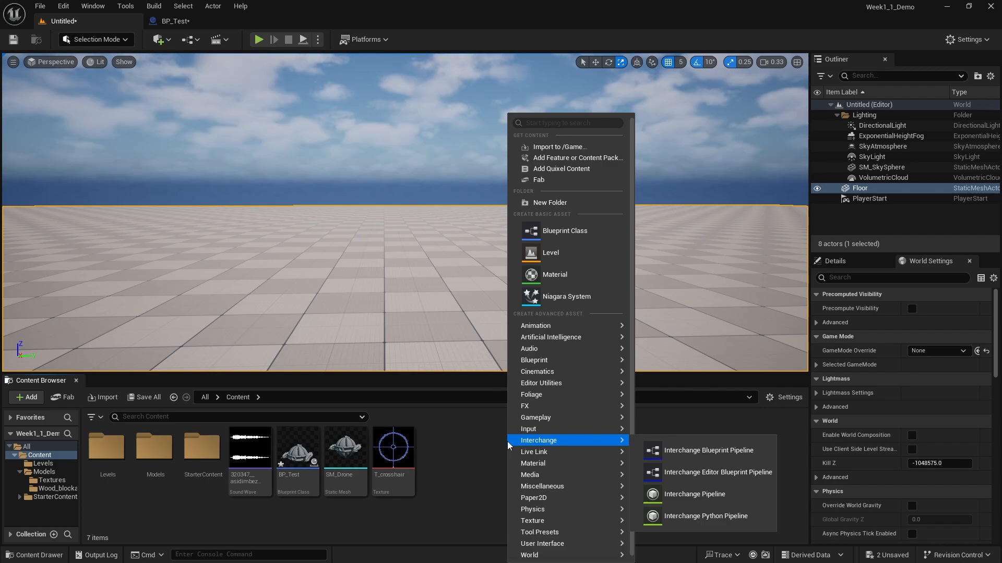
click(545, 240)
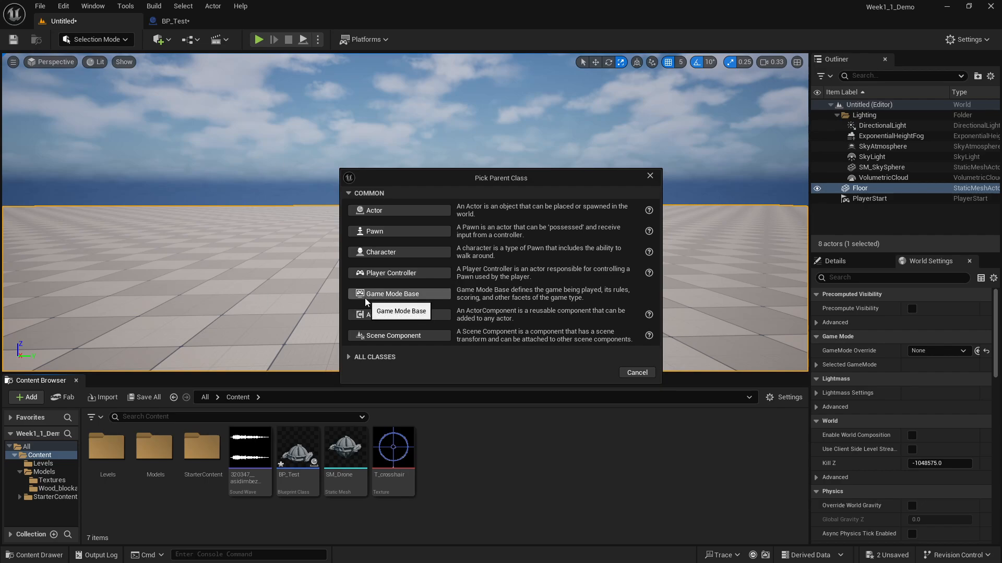
click(392, 294)
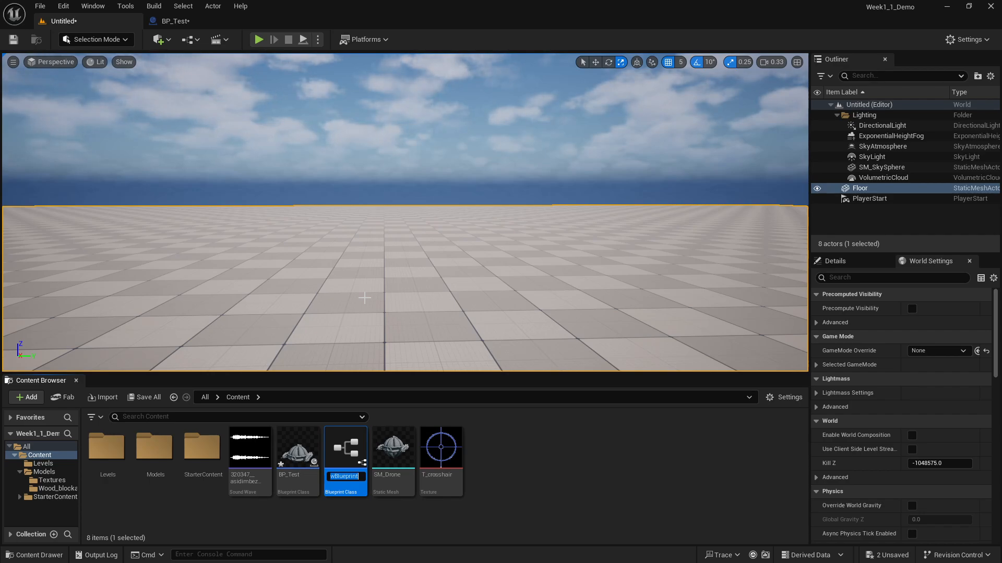
text(GM)
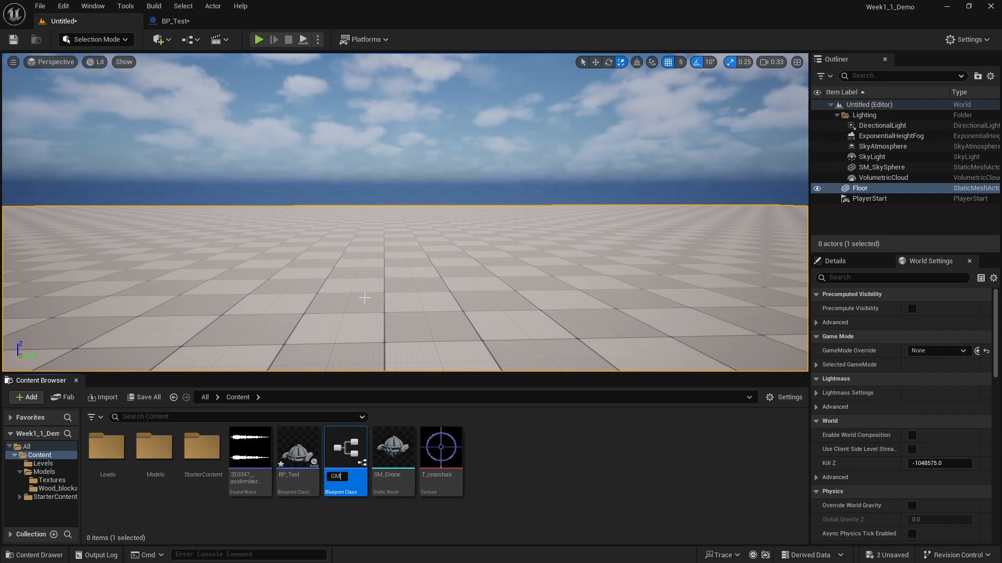
text(_Fir)
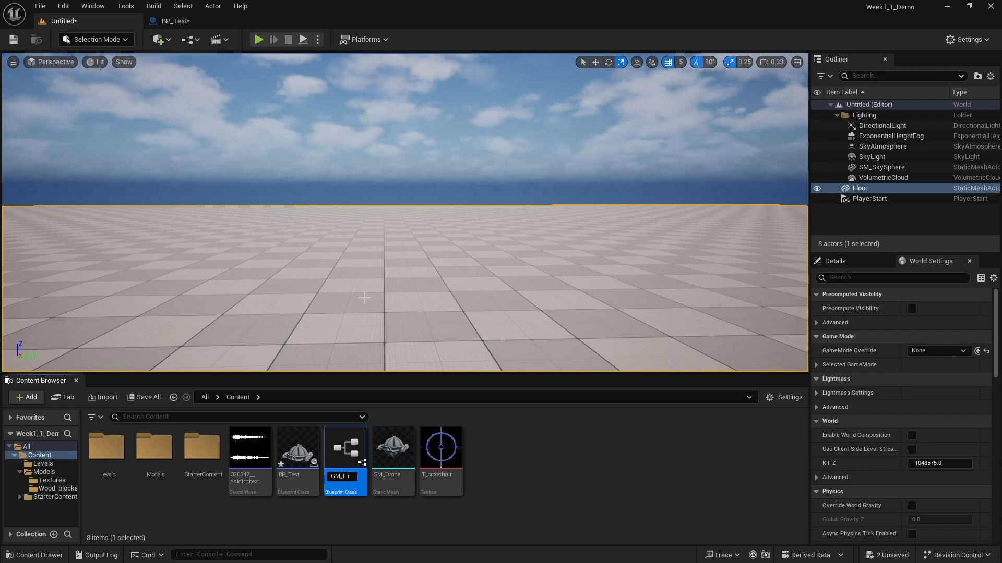
text(st Person)
key(Return)
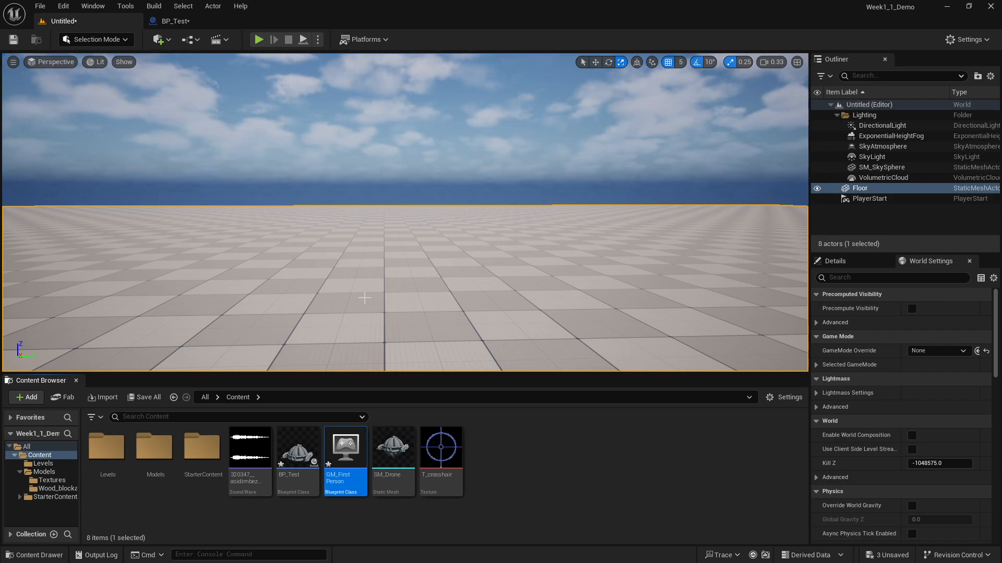
- Open the GM_FirstPerson blueprint, widen its property view and select the DefaultSceneRoot component
key(Return)
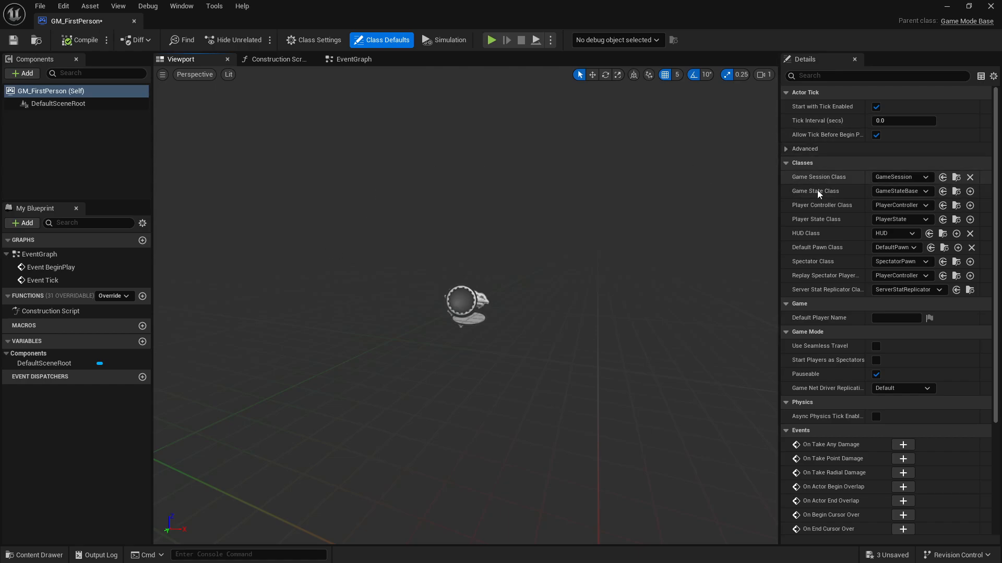
drag(777, 199, 327, 218)
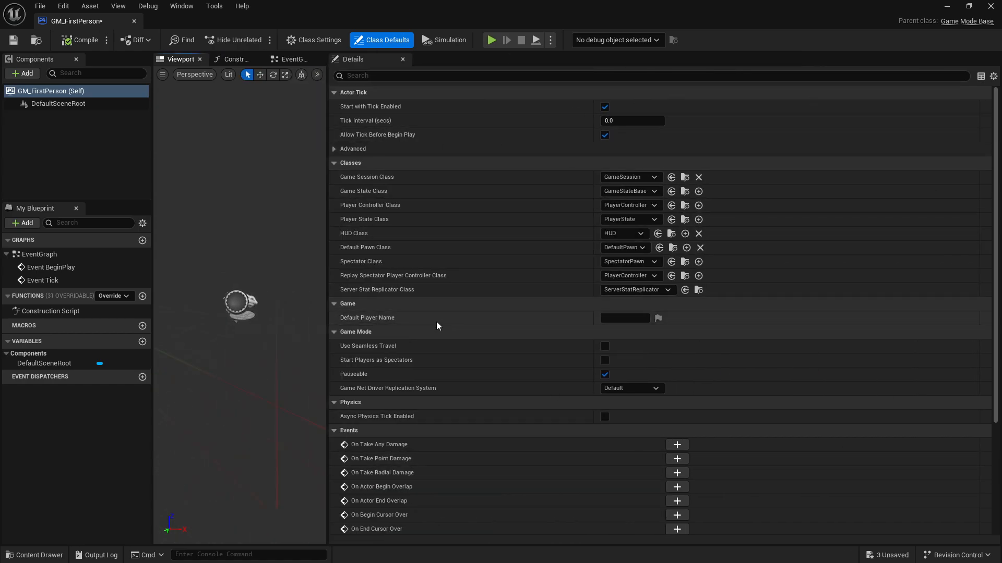
click(58, 103)
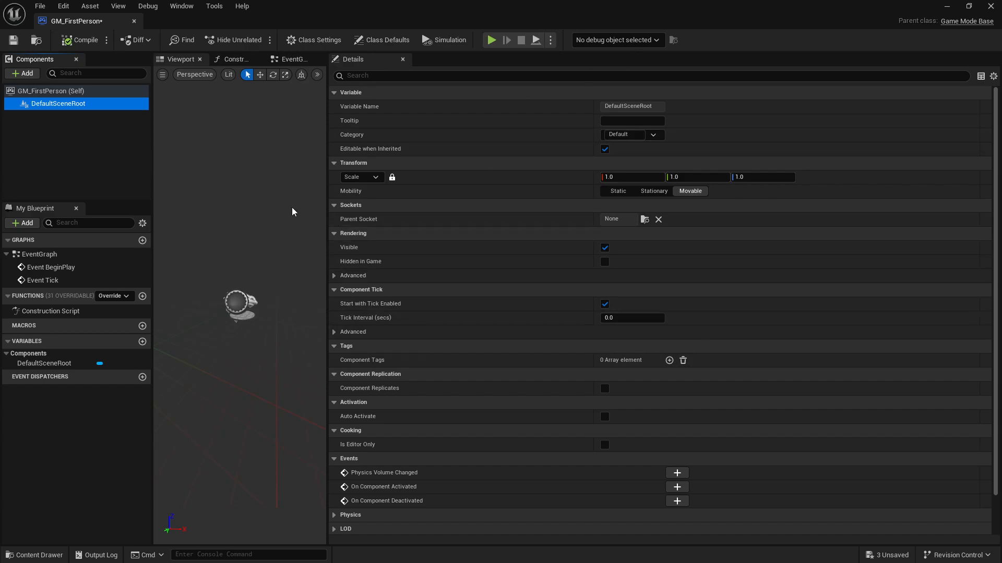
- Show the class defaults of GM_FirstPerson and dock its blueprint editor alongside the main window's open assets
click(258, 157)
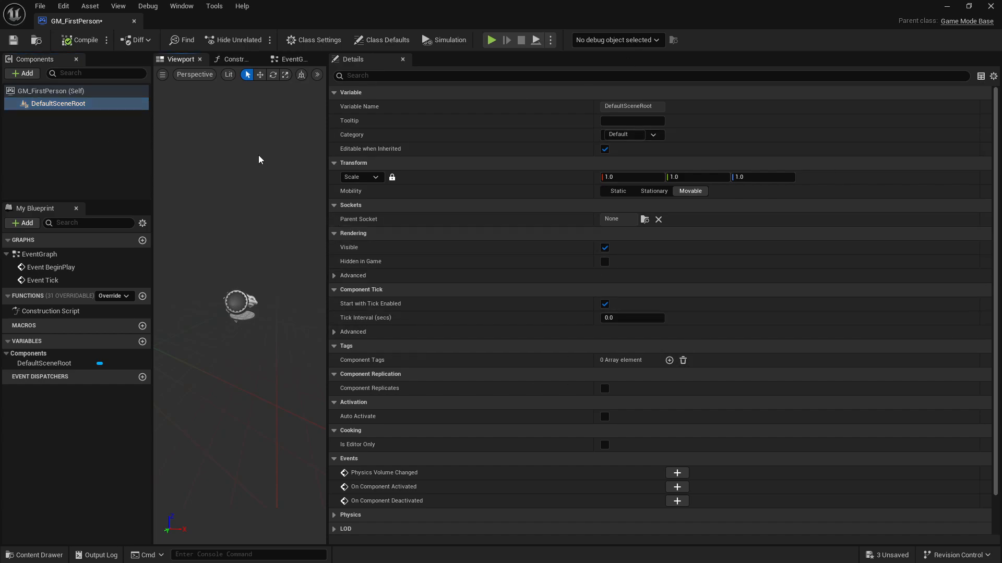
click(382, 41)
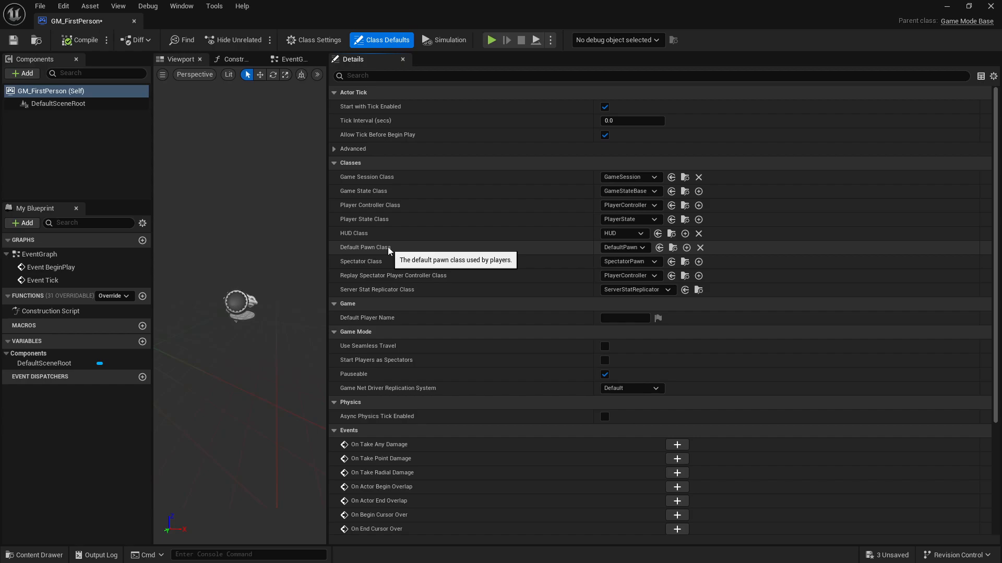
double_click(270, 13)
drag(319, 77, 319, 21)
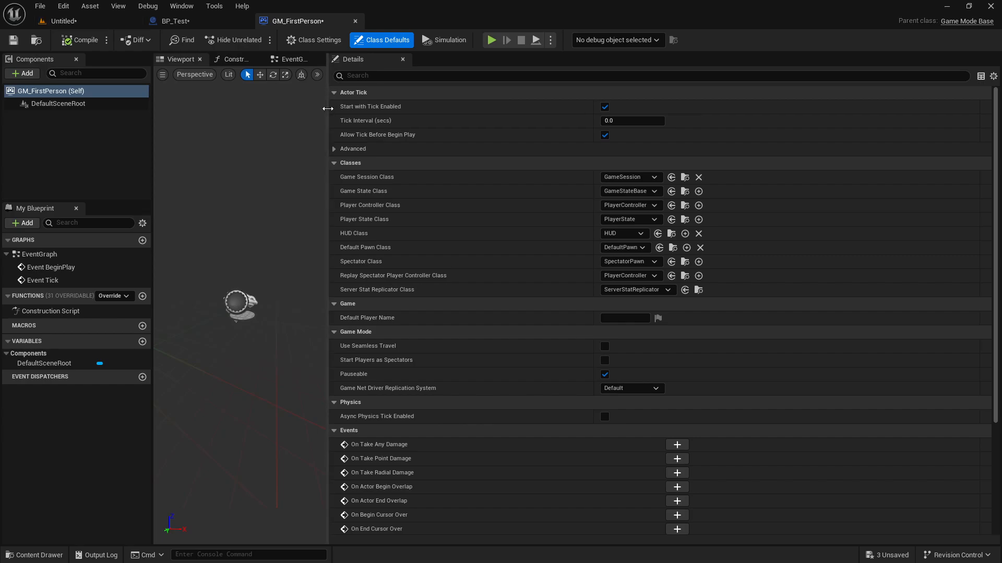
- Return to the level and start creating a new Blueprint Class in the Content folder, up to the parent class choice
click(78, 20)
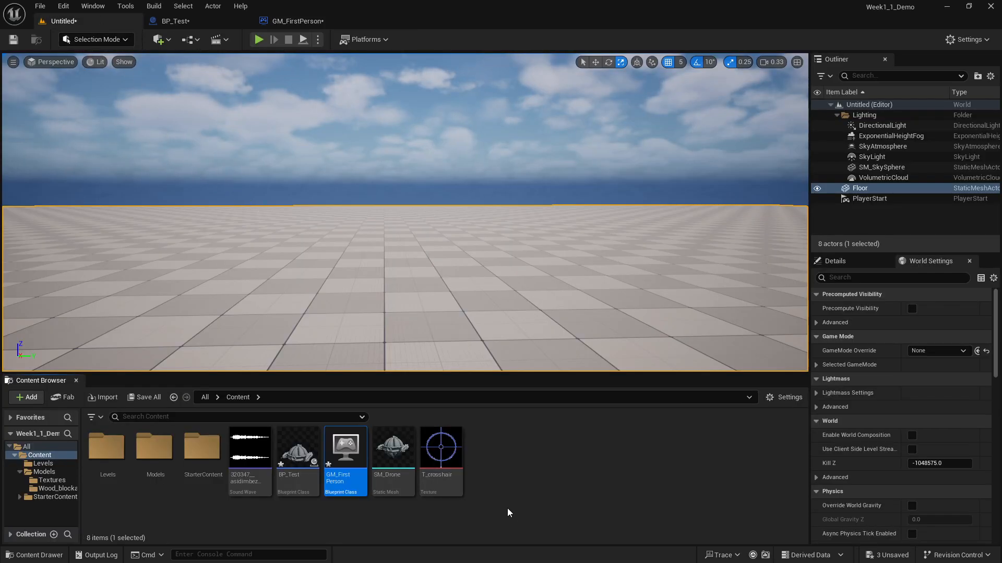
click(498, 485)
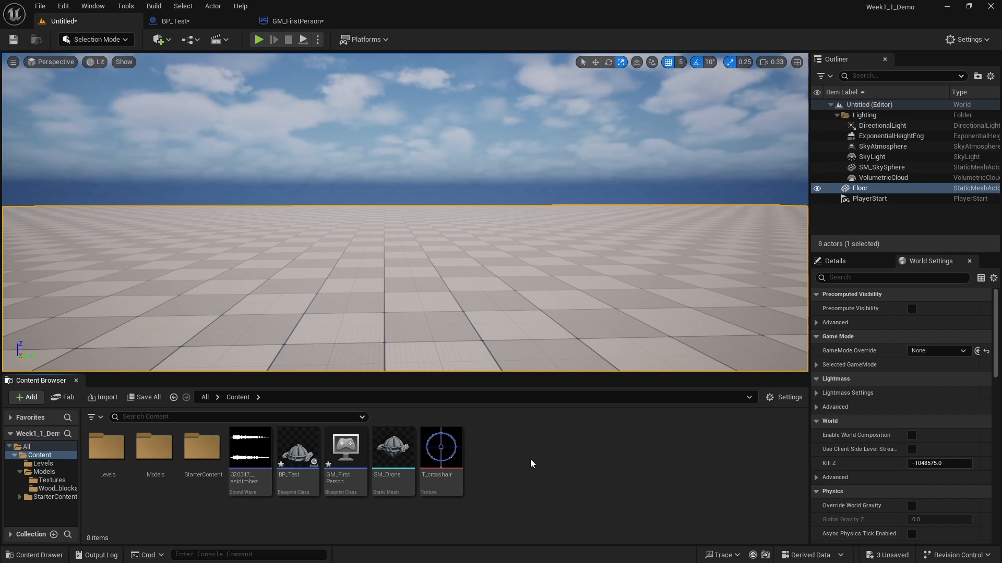
right_click(530, 459)
click(607, 125)
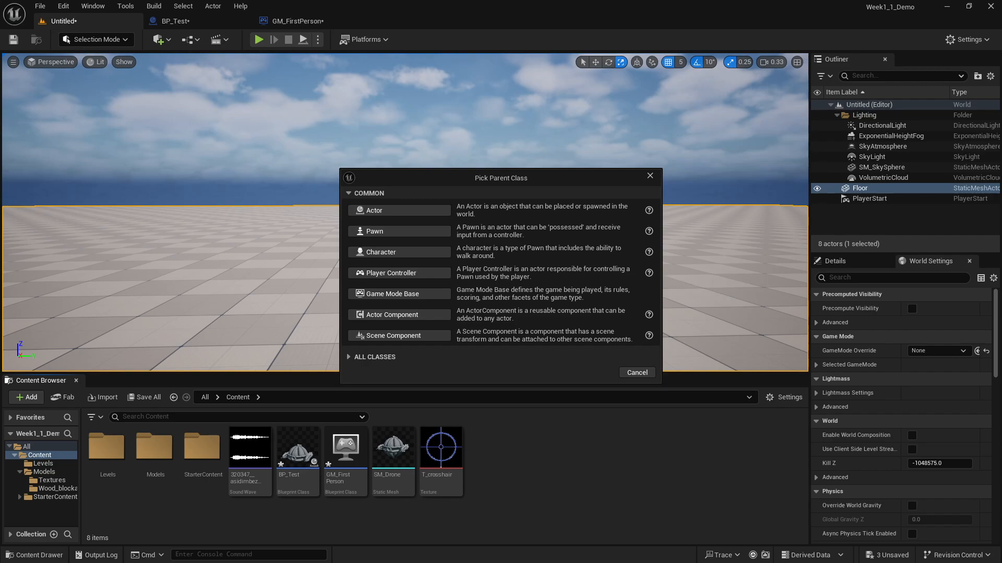
- Bring the Player Controllers documentation page over the editor, look at its overview and close it
drag(0, 62, 787, 97)
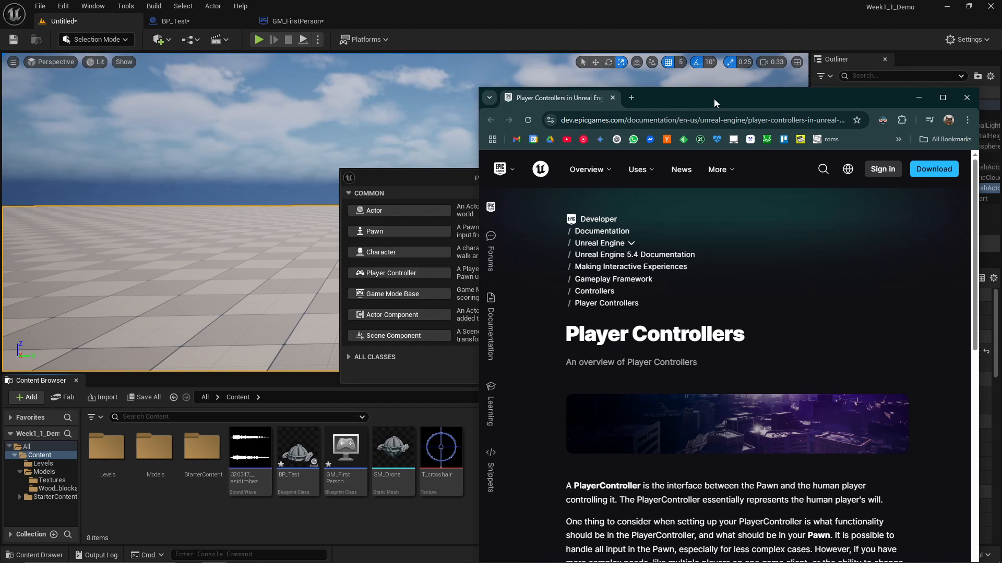
drag(713, 98, 746, 51)
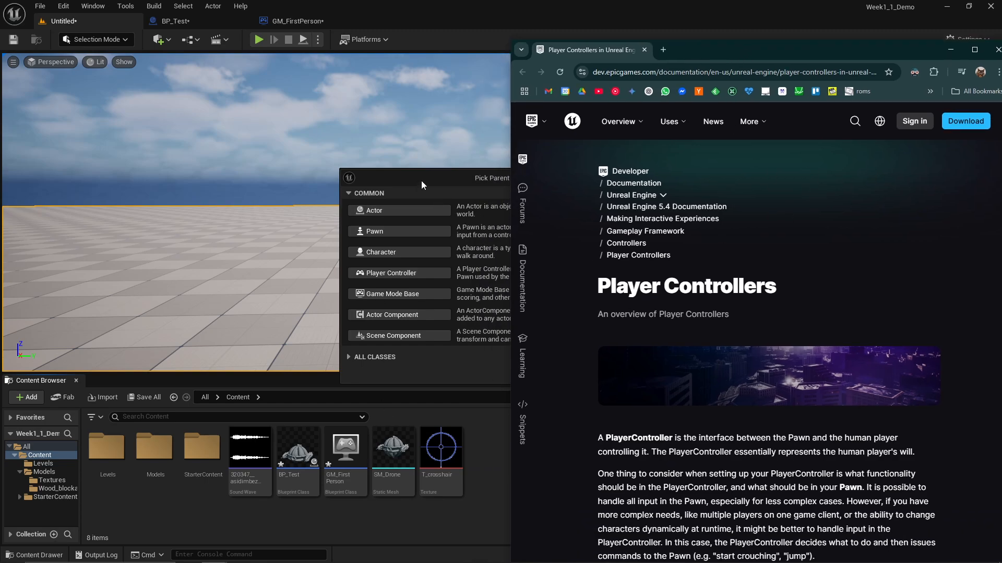
middle_click(622, 55)
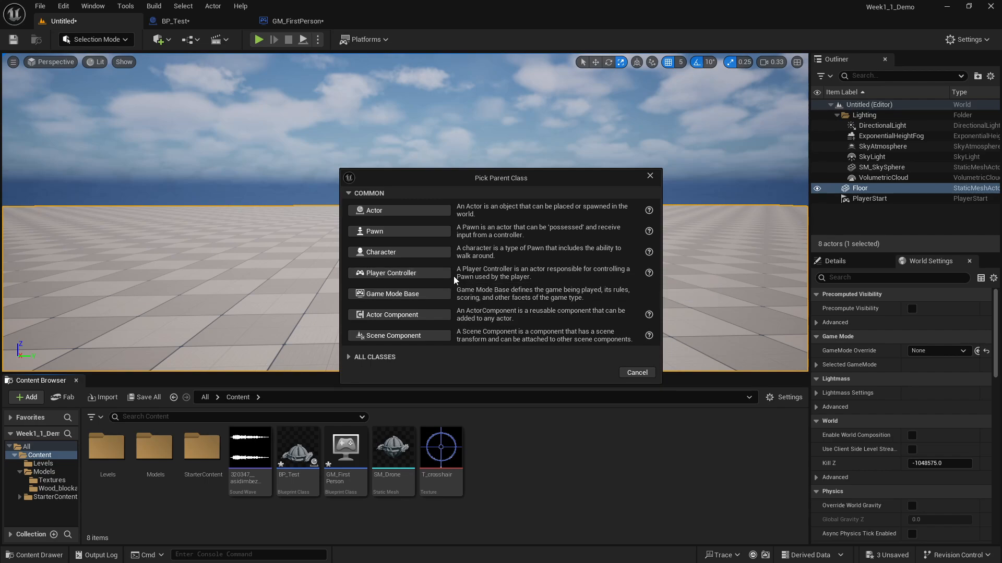
- Choose Pawn as the parent class and name the new blueprint BP_FirstPersonCharacter
click(383, 232)
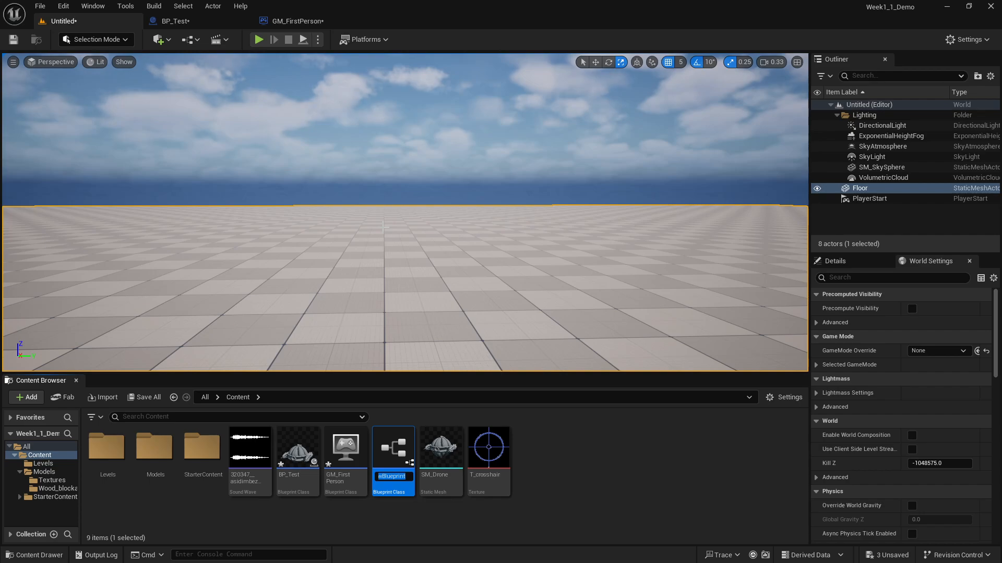
text(BP)
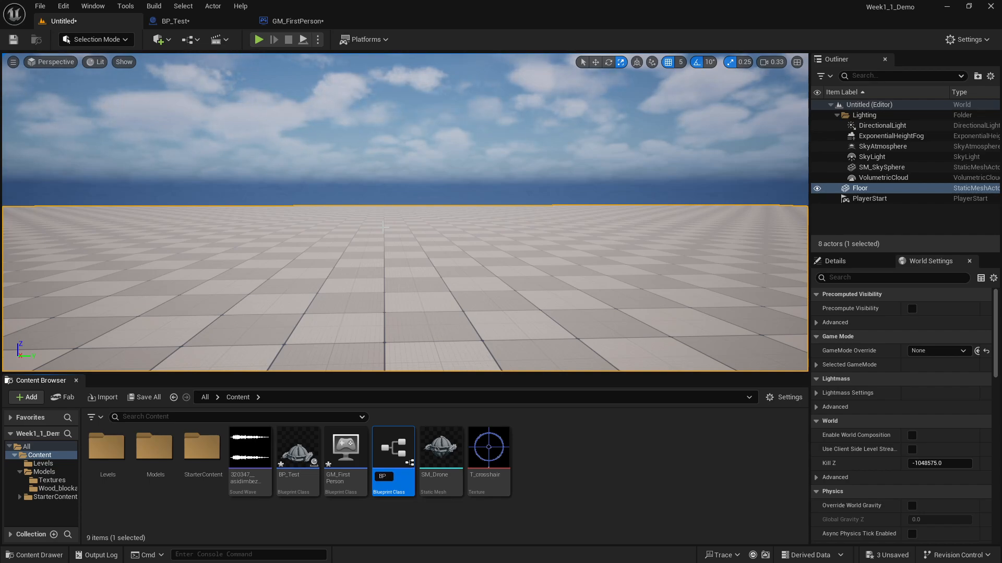
text(_FirstP)
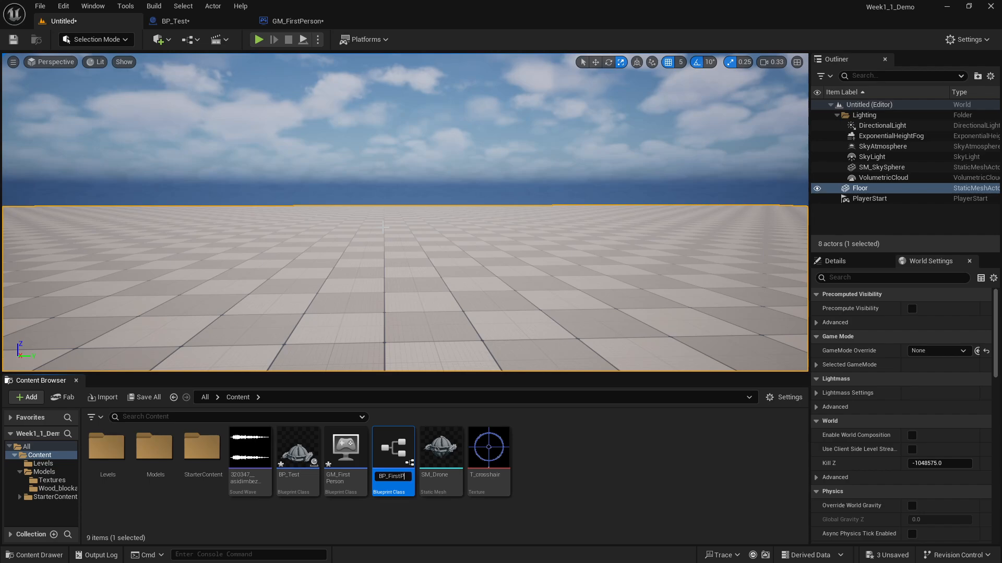
text(ersonCharacter)
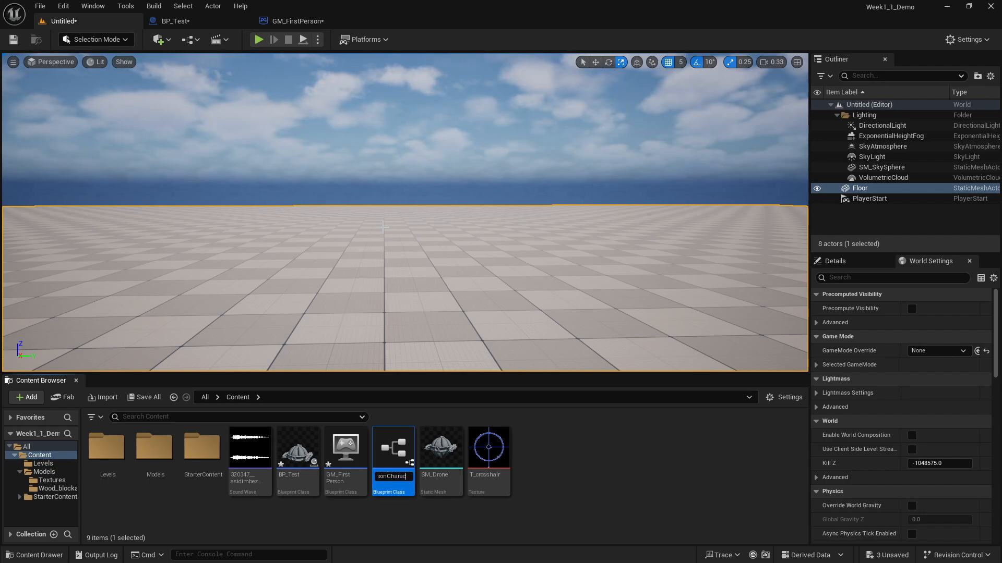
key(Return)
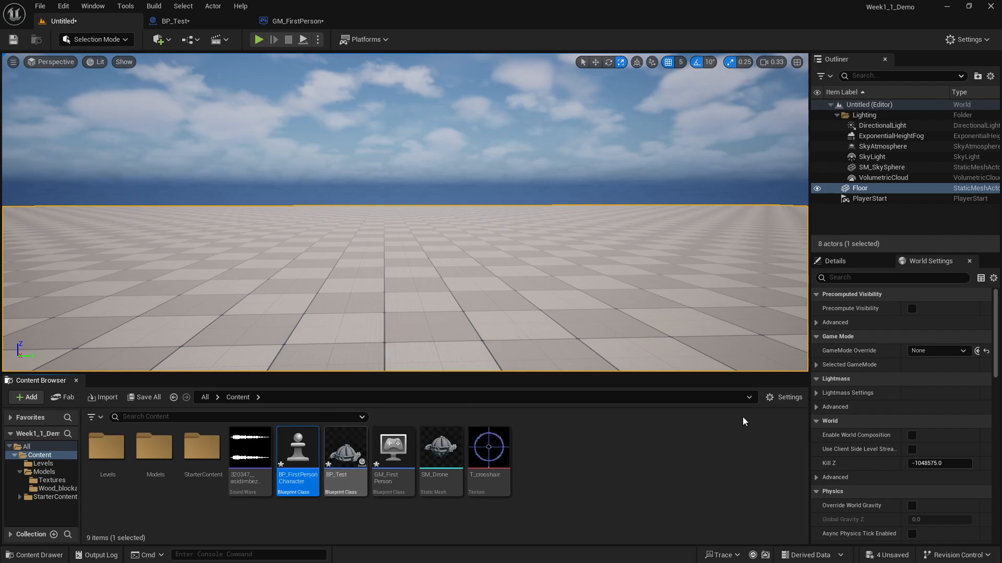
- Open the BP_FirstPersonCharacter blueprint, widen its viewport area and save the asset
double_click(297, 451)
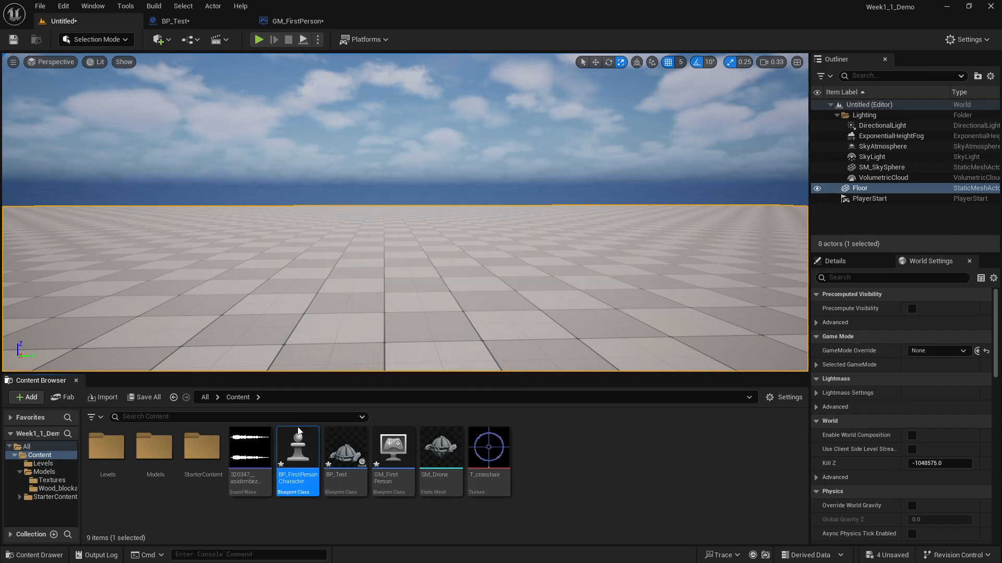
drag(551, 190, 774, 167)
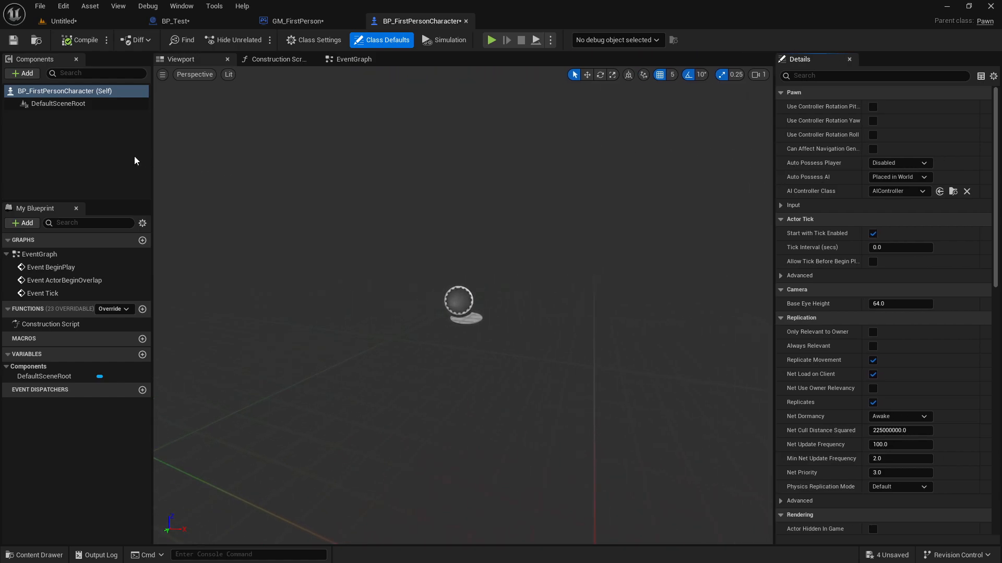
right_drag(394, 152, 391, 180)
mouse_move(446, 163)
right_down()
mouse_move(445, 182)
mouse_move(446, 164)
right_up()
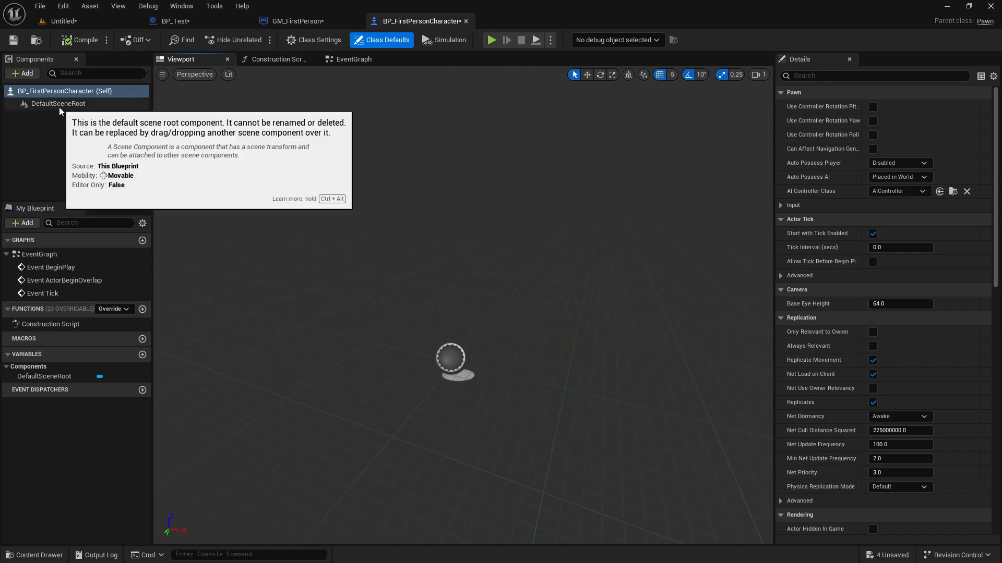
key(ctrl+s)
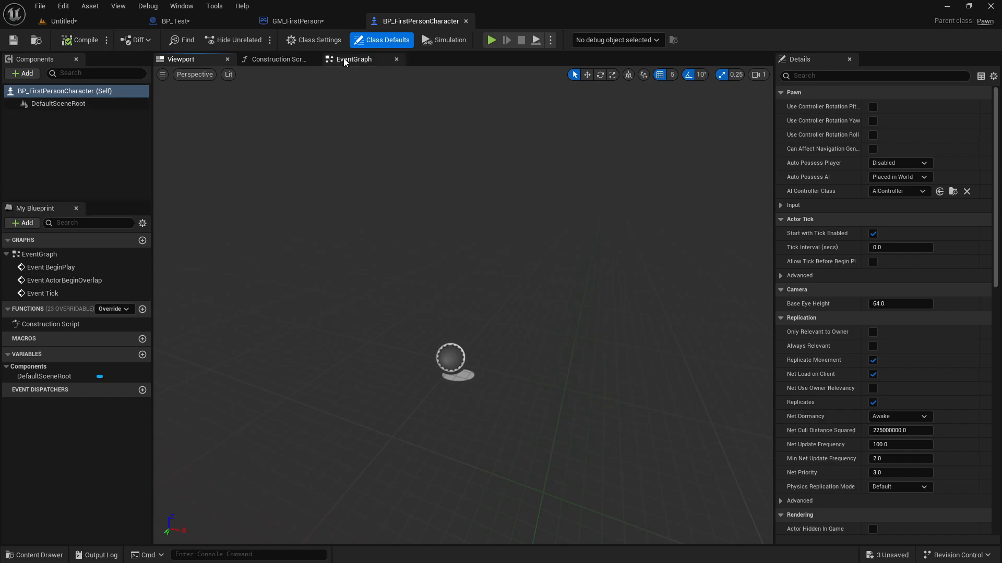
- Add a Print String node to the pawn's event graph, connect Event BeginPlay to it and place it above the event
click(344, 60)
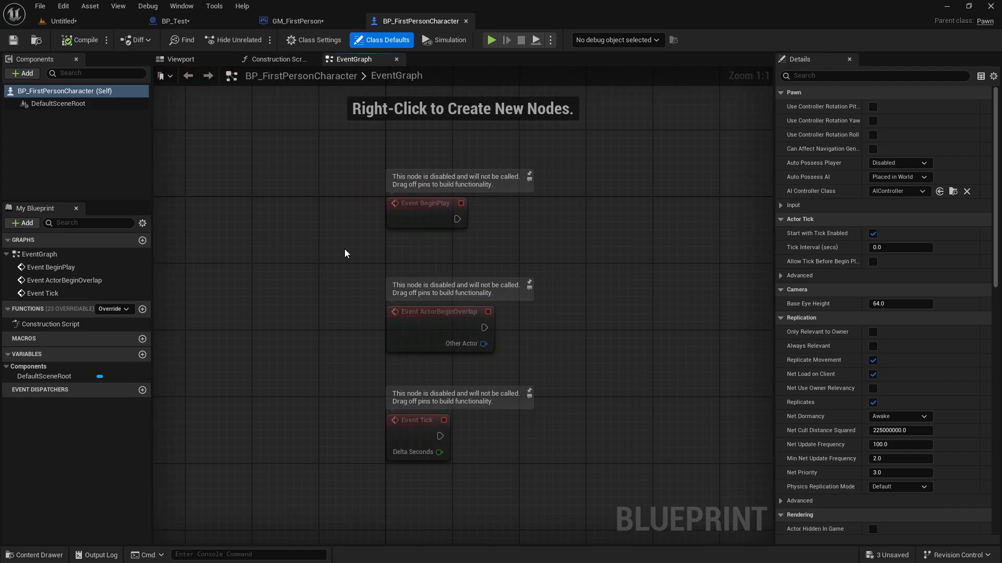
right_click(495, 263)
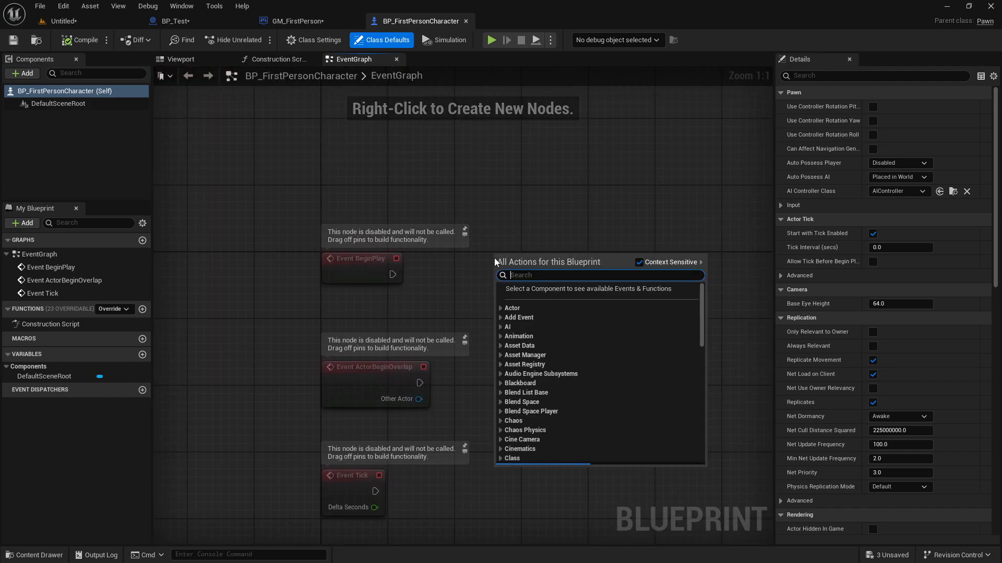
text(prin)
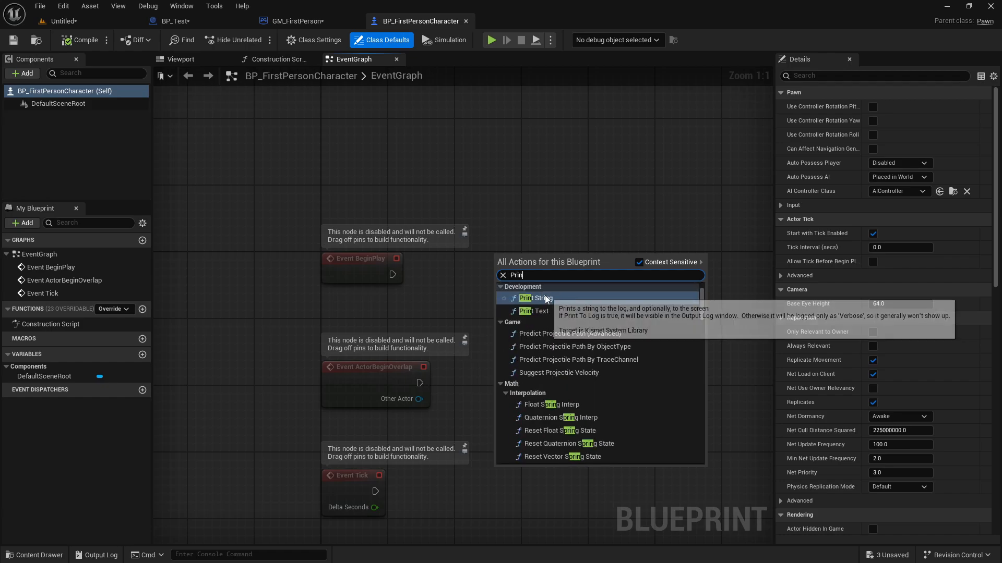
click(546, 299)
drag(393, 274, 500, 275)
drag(531, 261, 540, 194)
- Set the Print String node's In String text to "This is First person Character!!!"
click(553, 227)
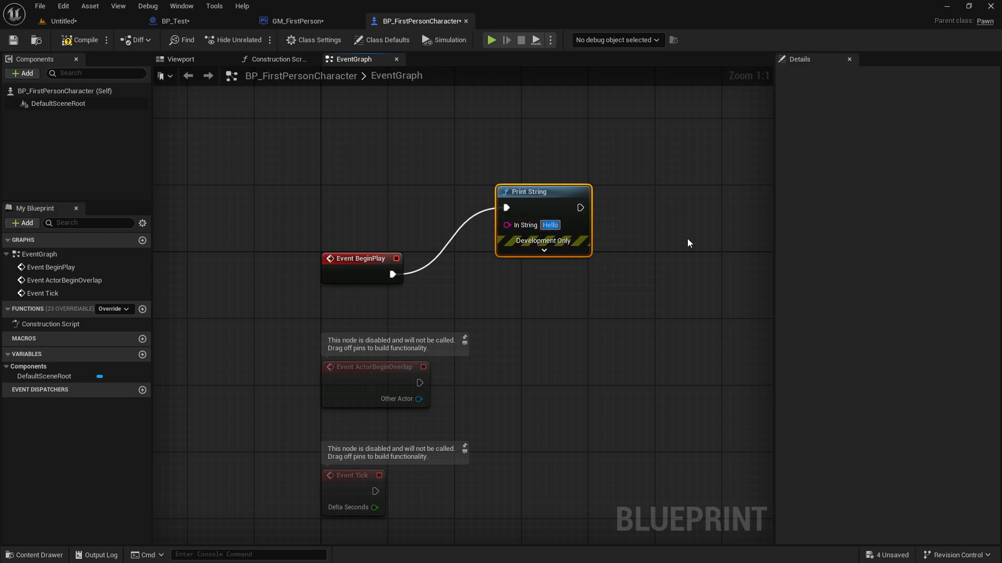
text(This is Firs)
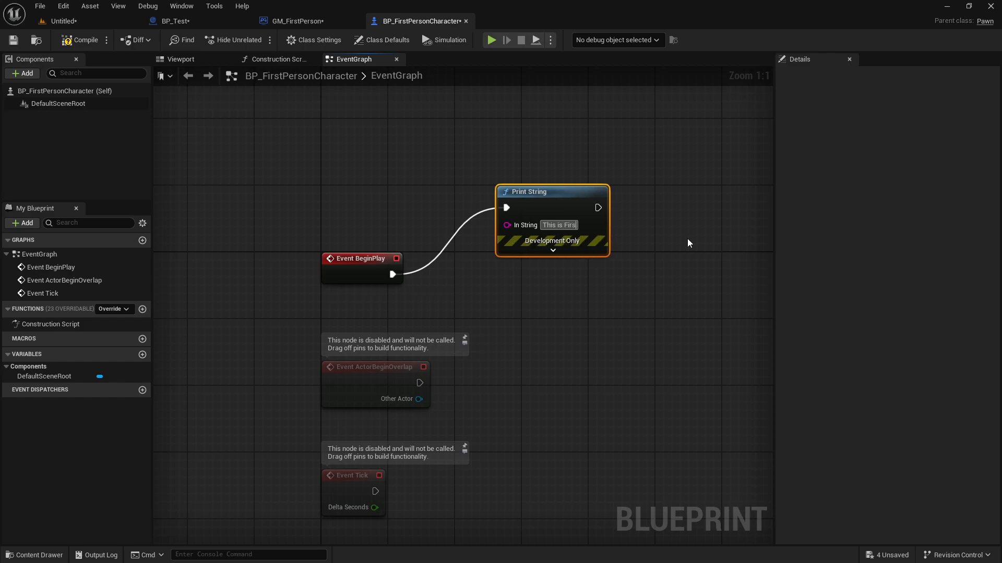
text(t person Charac)
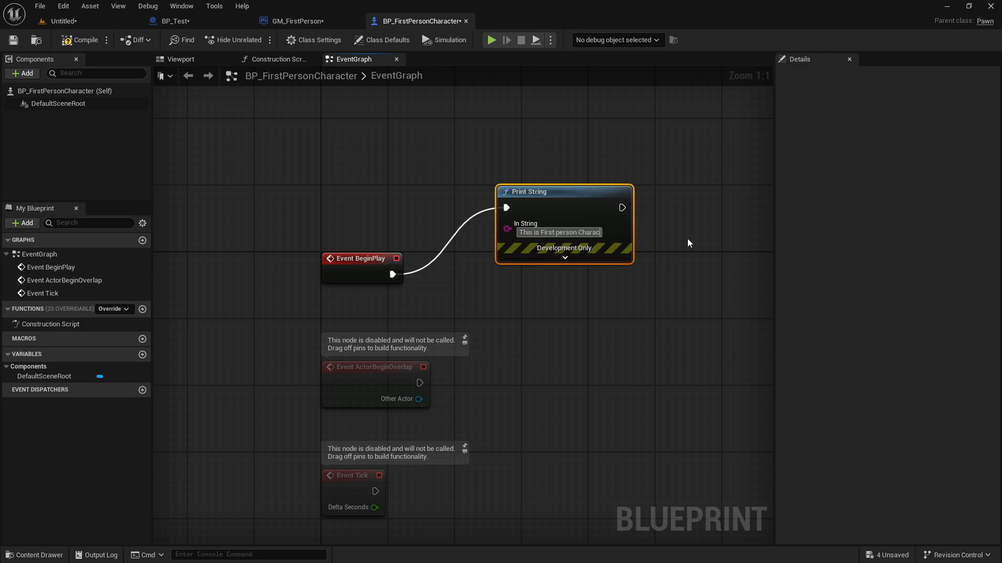
text(ter!!!)
click(687, 239)
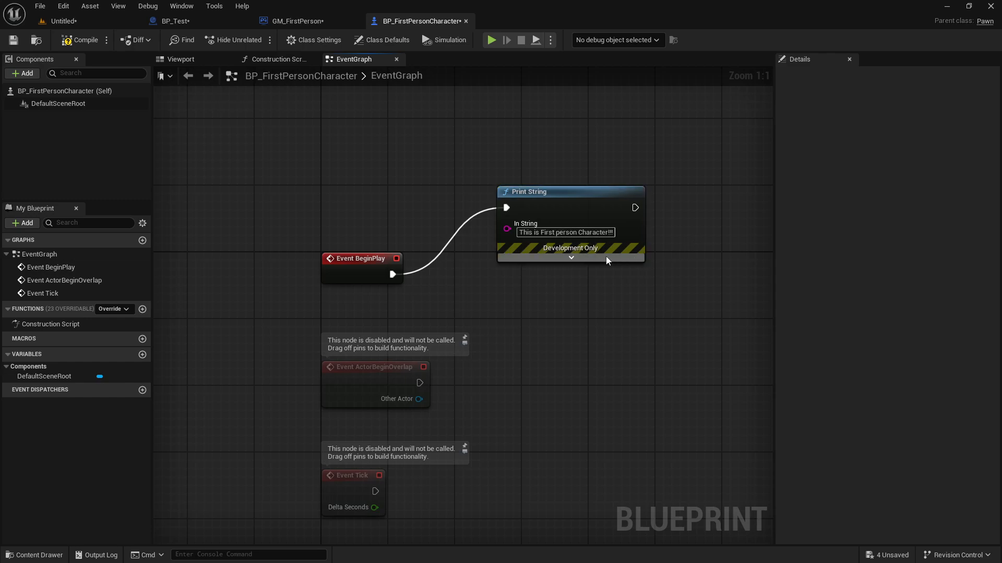
- Expand the Print String node's extra options, set its Duration to 2000, and compile and save the blueprint
click(607, 259)
text(200)
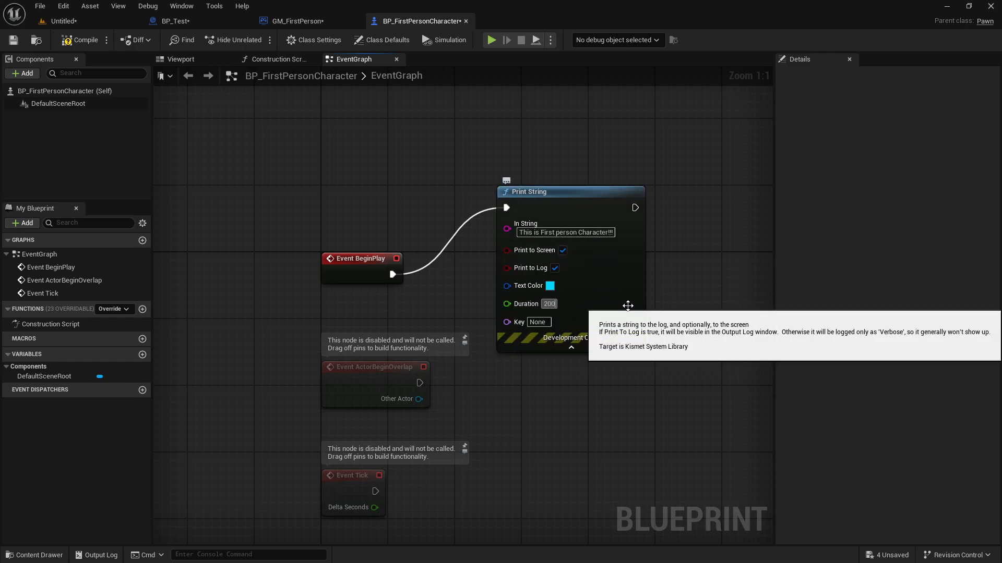
text(0)
key(Return)
click(64, 42)
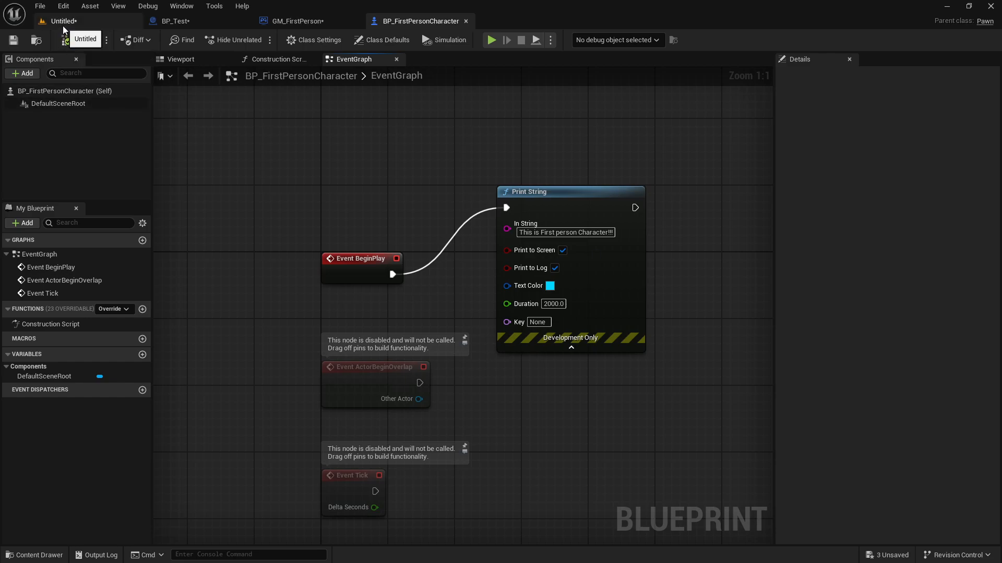
- Return to the level, try placing BP_FirstPersonCharacter on the floor and remove it again
click(63, 26)
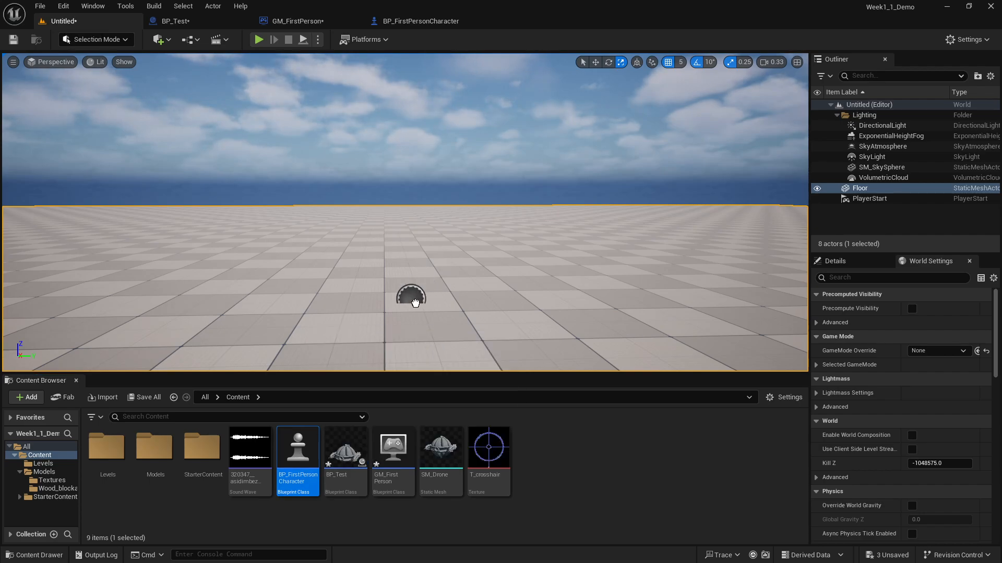
drag(415, 302, 414, 302)
key(Delete)
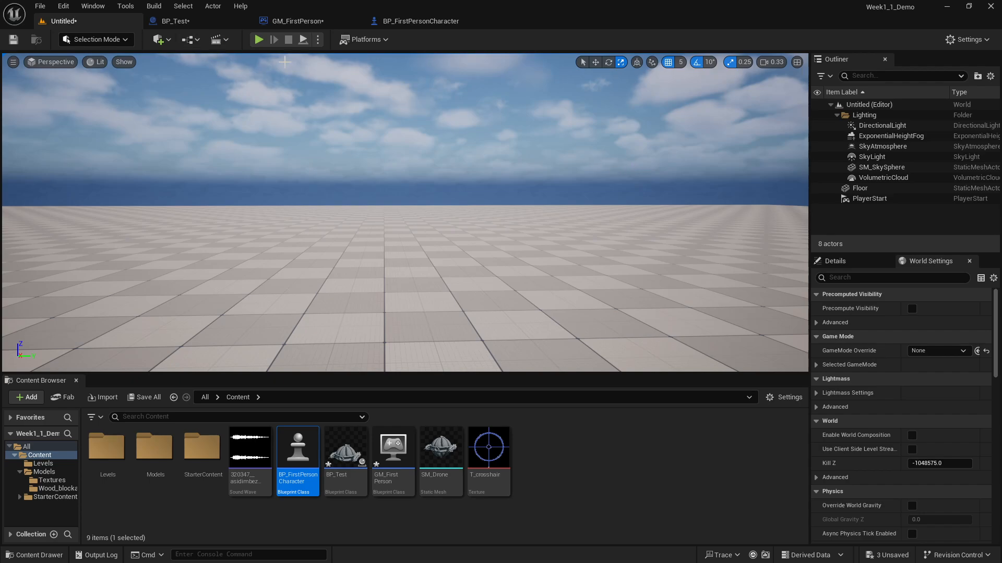
- Set the level's GameMode Override to GM_FirstPerson in the World Settings
click(920, 351)
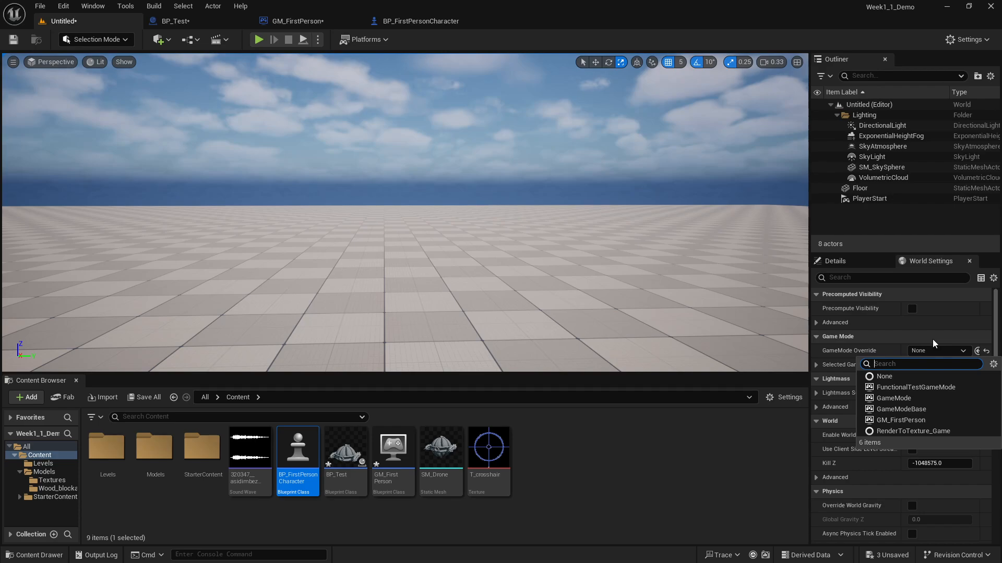
click(914, 420)
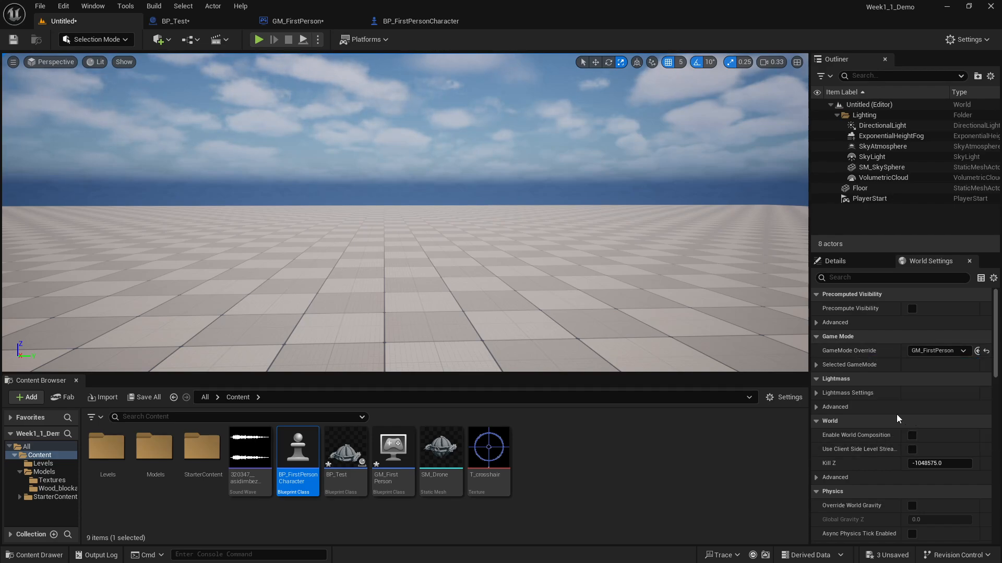
click(759, 438)
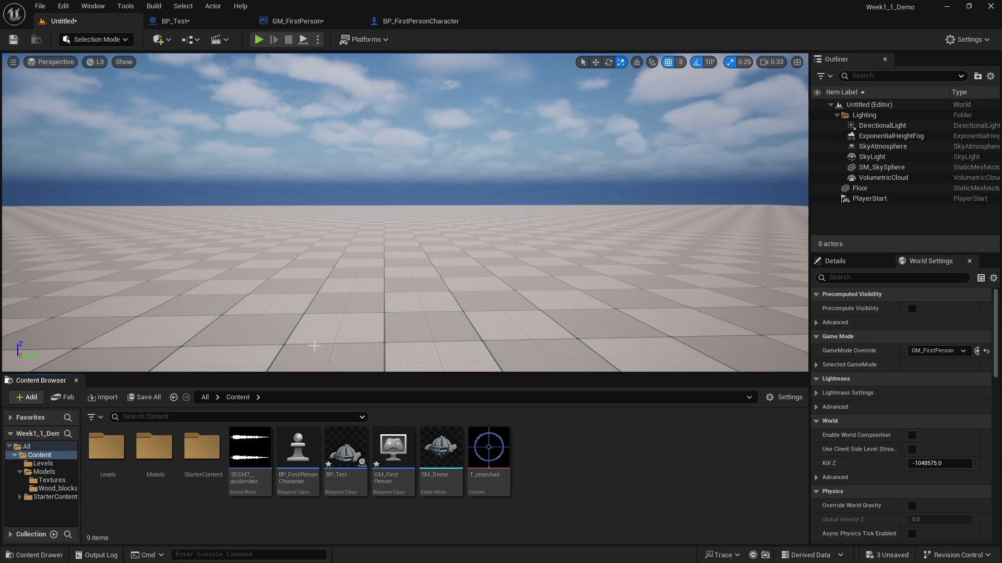
key(ctrl+s)
click(776, 446)
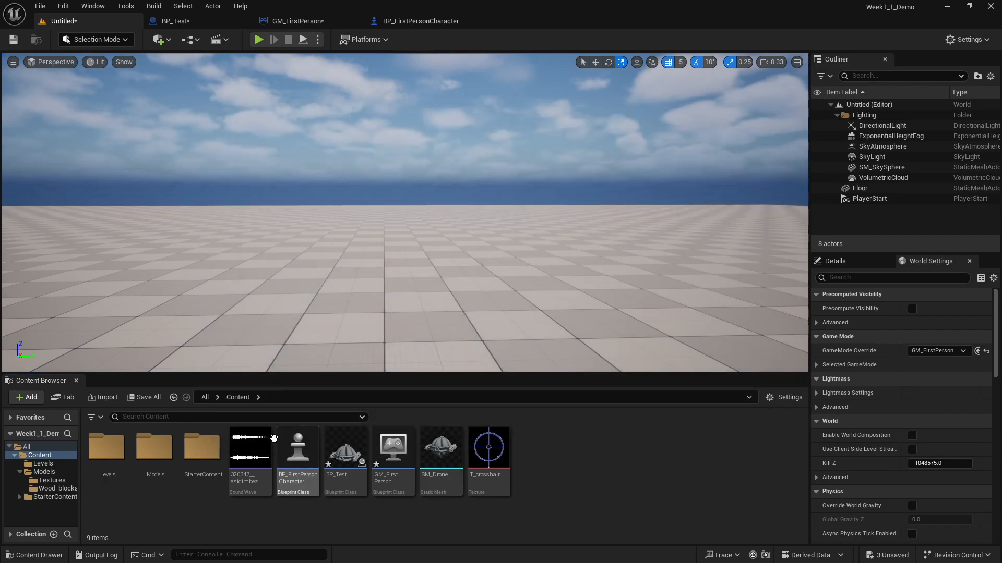
- Open the GM_FirstPerson blueprint and set its Default Pawn Class to BP_FirstPersonCharacter
double_click(394, 453)
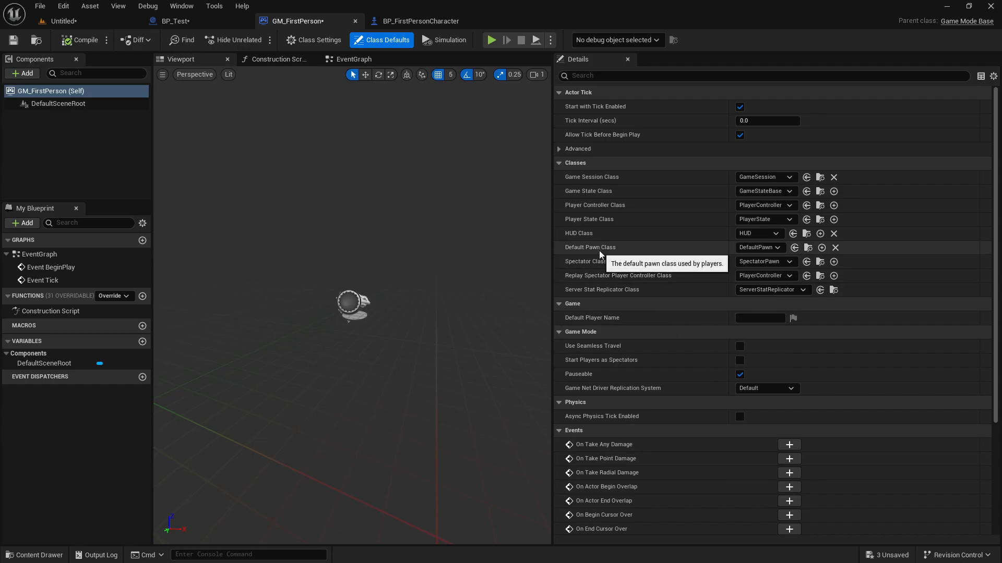
click(777, 247)
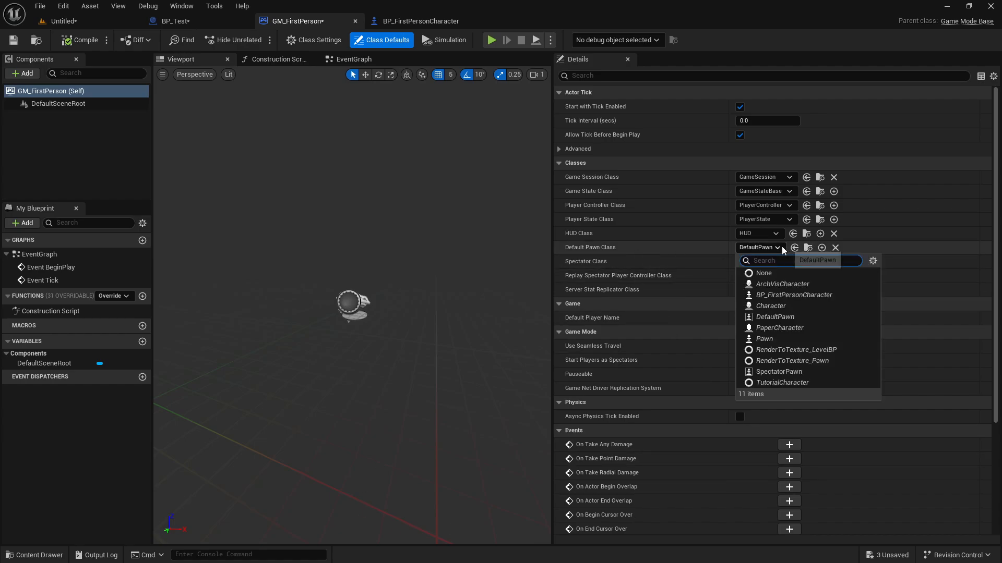
click(803, 295)
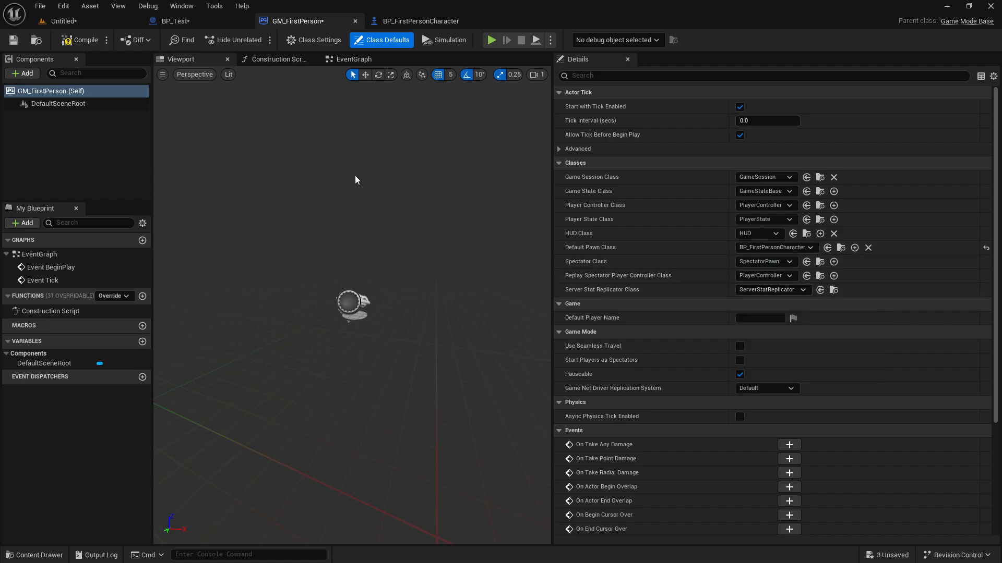
- Review the level's GameMode Override, GM_FirstPerson's Default Pawn Class and the BP_FirstPersonCharacter event graph, and return to the level
click(74, 22)
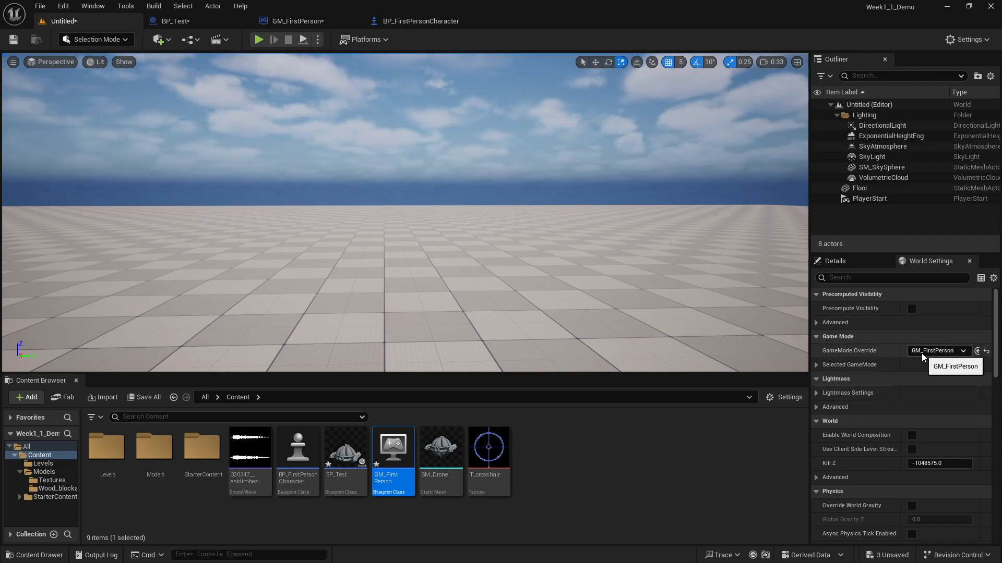
click(307, 22)
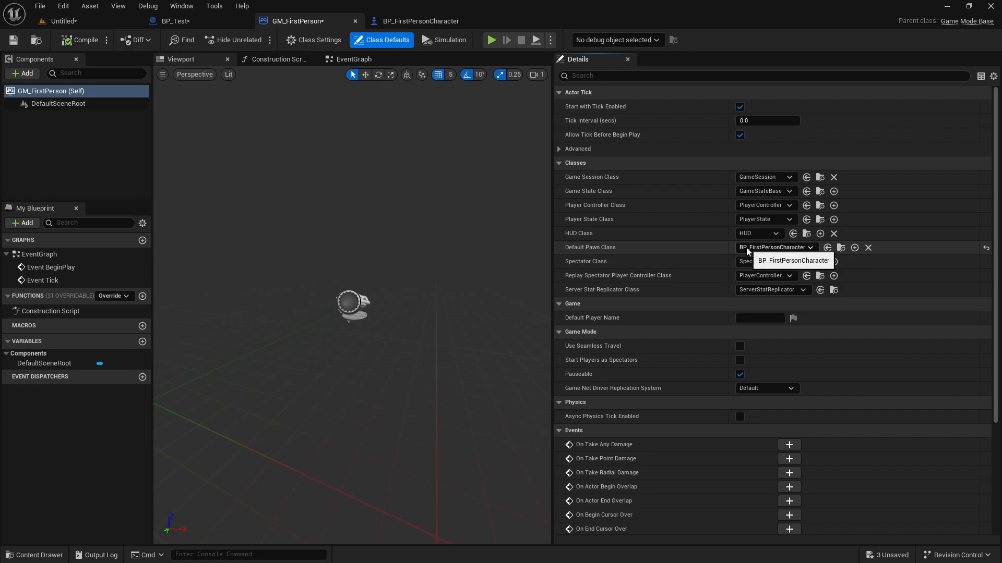
click(412, 21)
drag(301, 150, 702, 321)
click(703, 301)
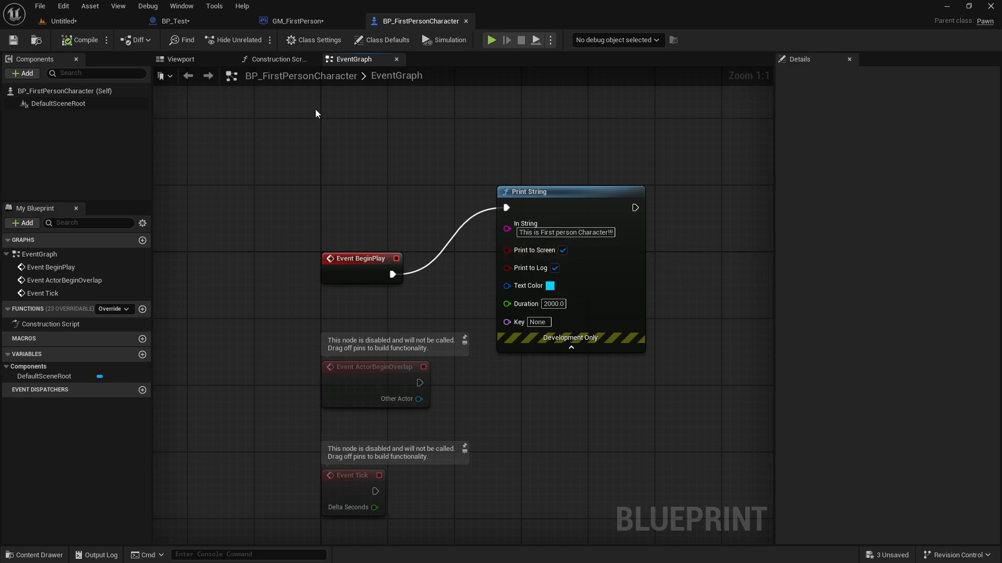
click(175, 20)
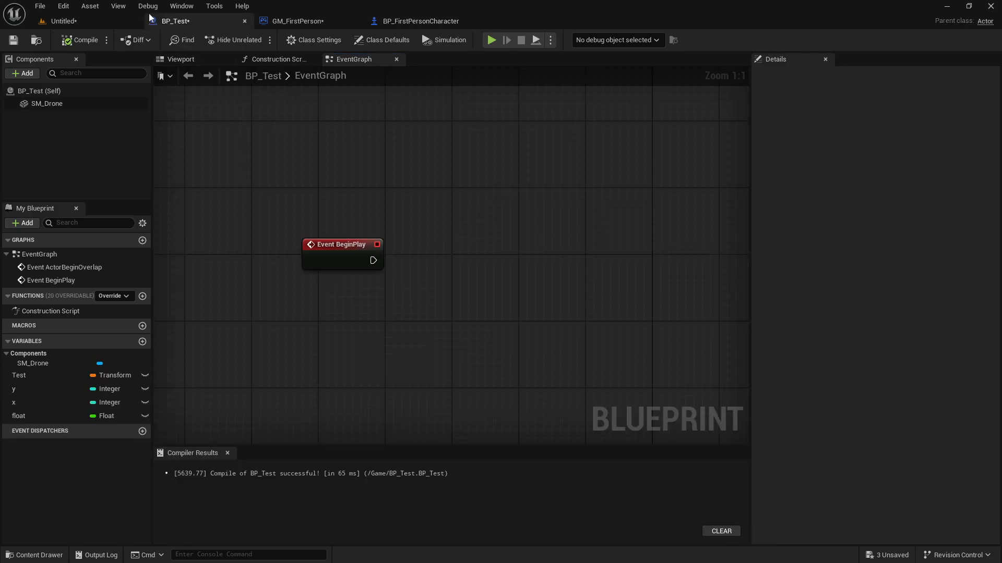
click(88, 24)
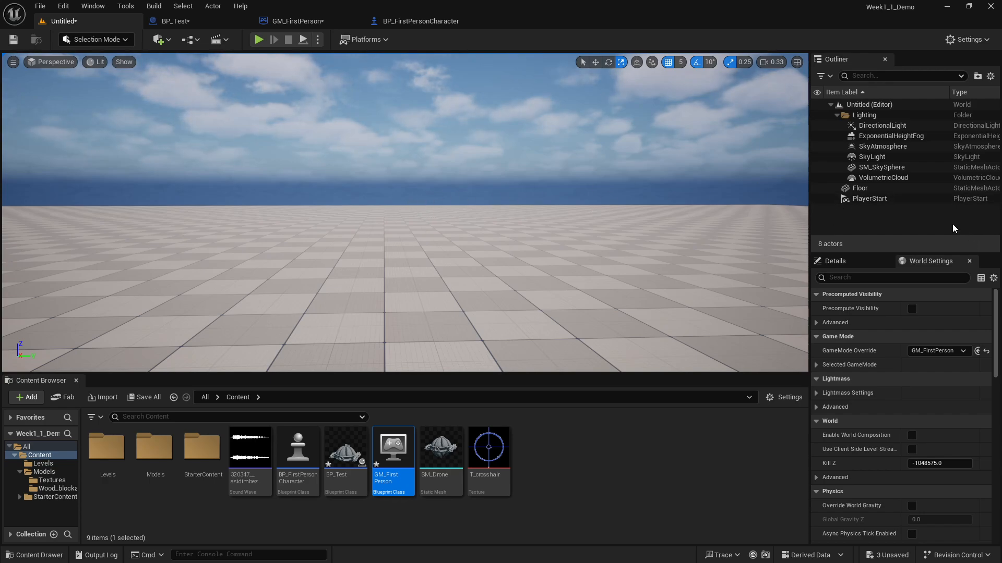
- Focus on PlayerStart, try placing BP_FirstPersonCharacter on the floor near it and delete the placed copy
click(867, 199)
key(f)
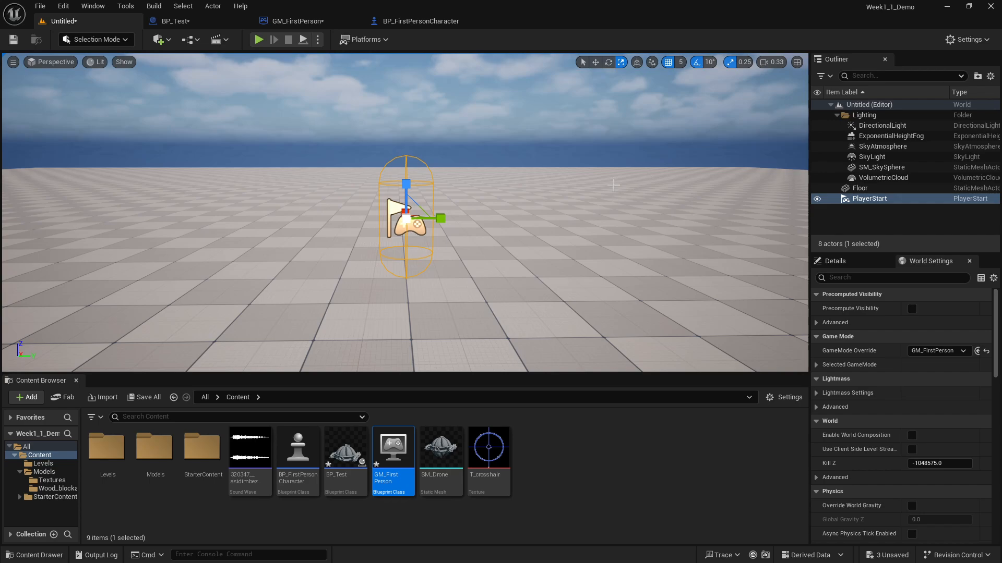
right_drag(529, 204, 517, 226)
drag(312, 447, 399, 272)
key(Delete)
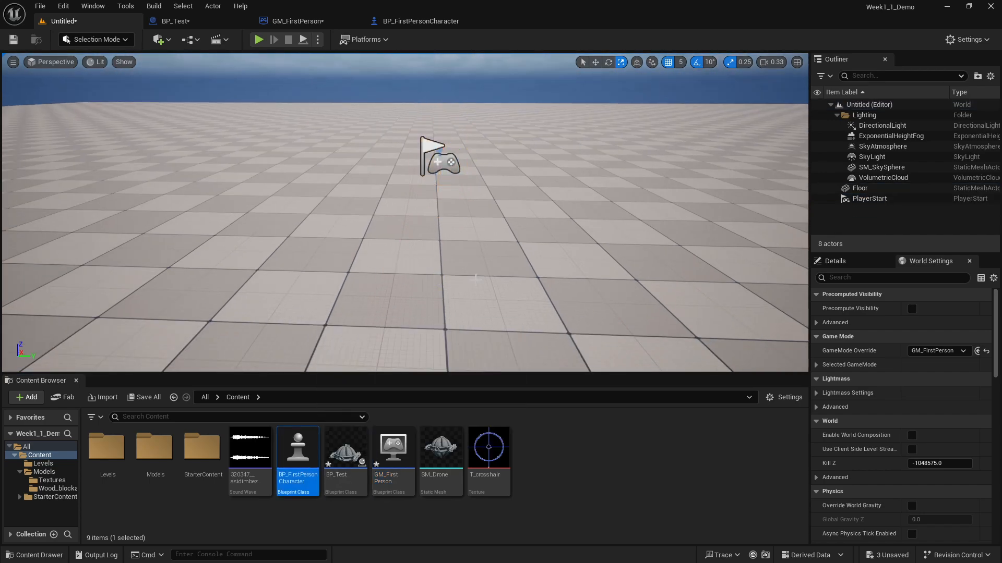
- Focus the view on the PlayerStart actor, and simulate the level briefly before stopping it
double_click(867, 199)
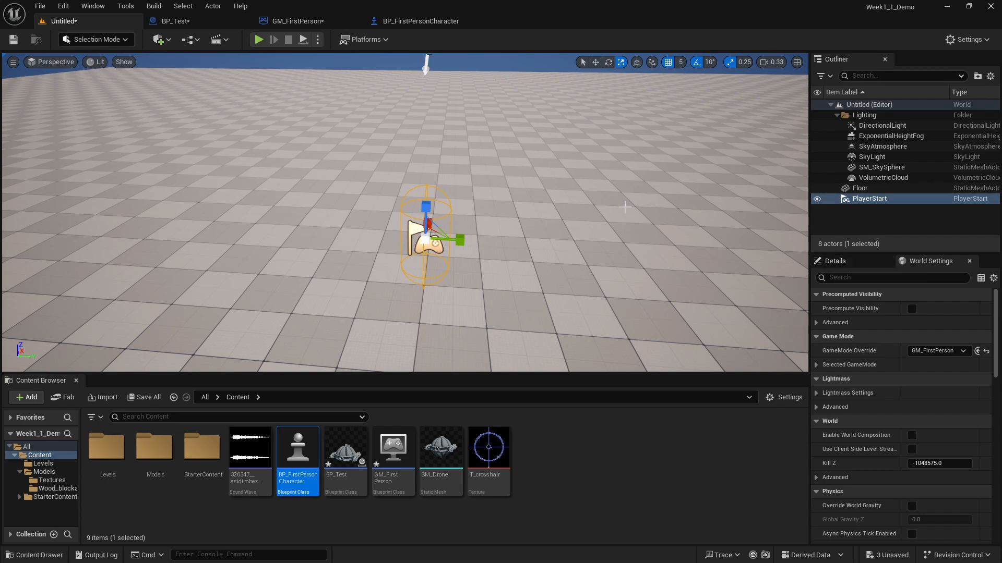
click(874, 189)
click(871, 199)
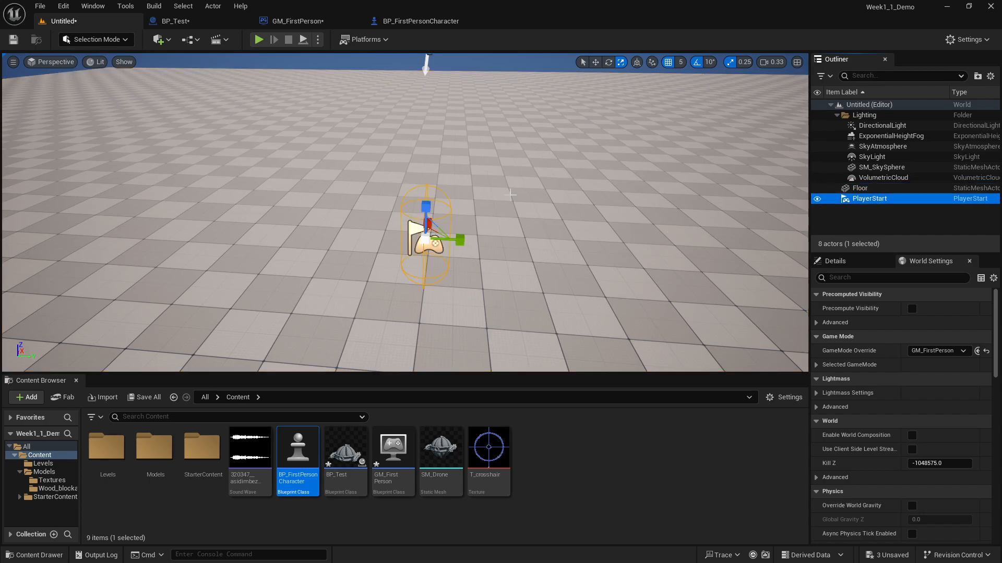
click(305, 42)
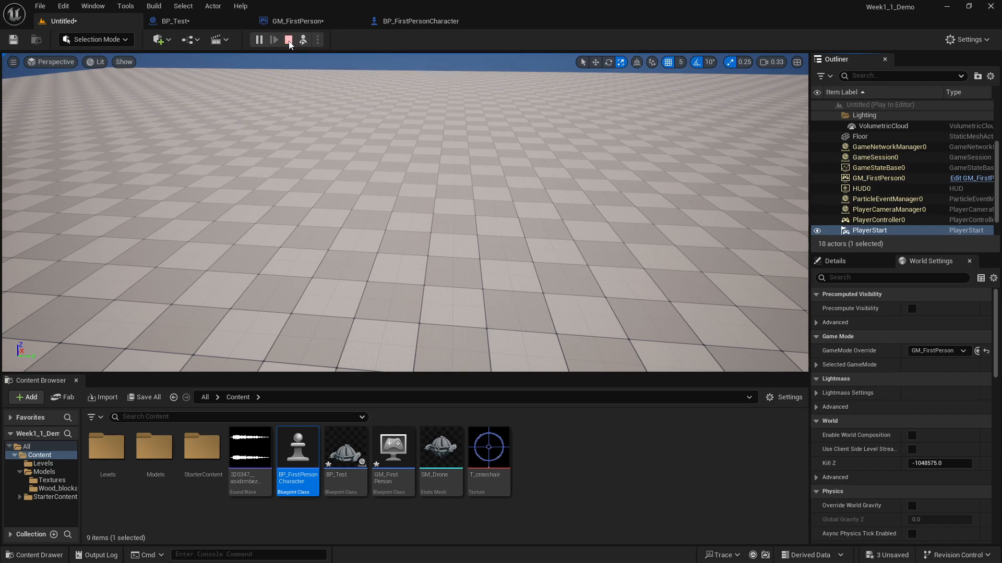
click(288, 40)
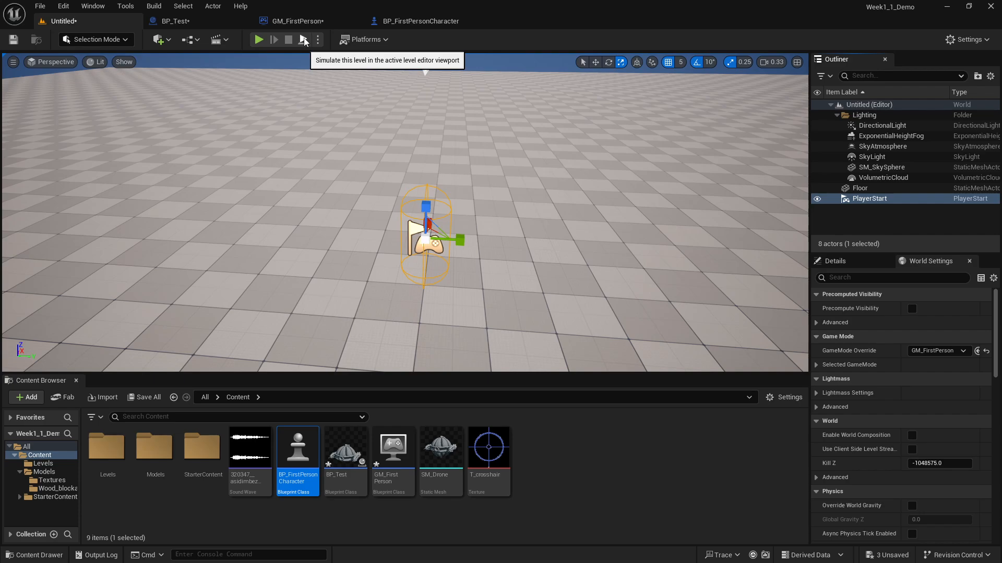
- Play the level in the viewport to test the first-person pawn's printed message, and end the play session
click(252, 40)
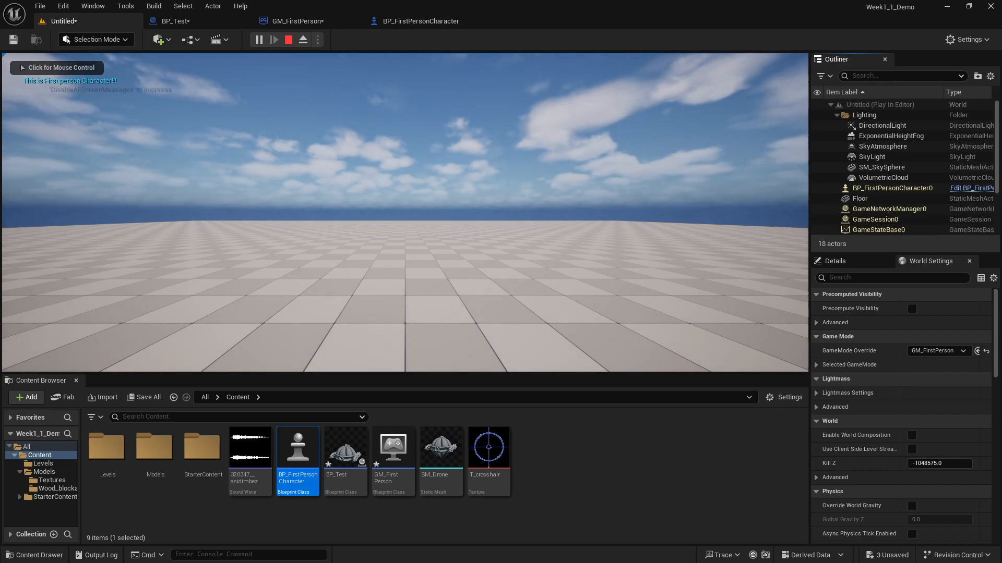
click(405, 212)
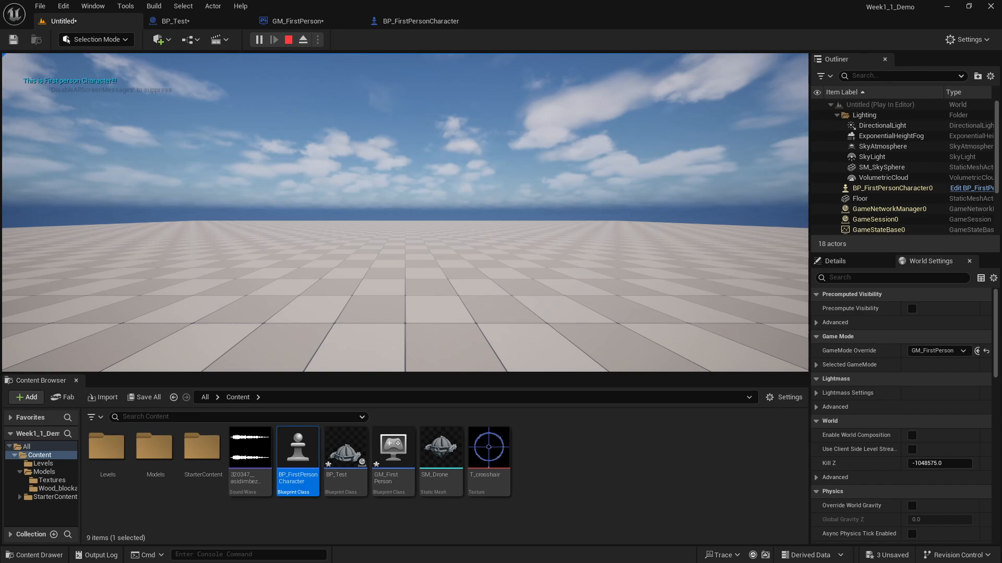
key(Escape)
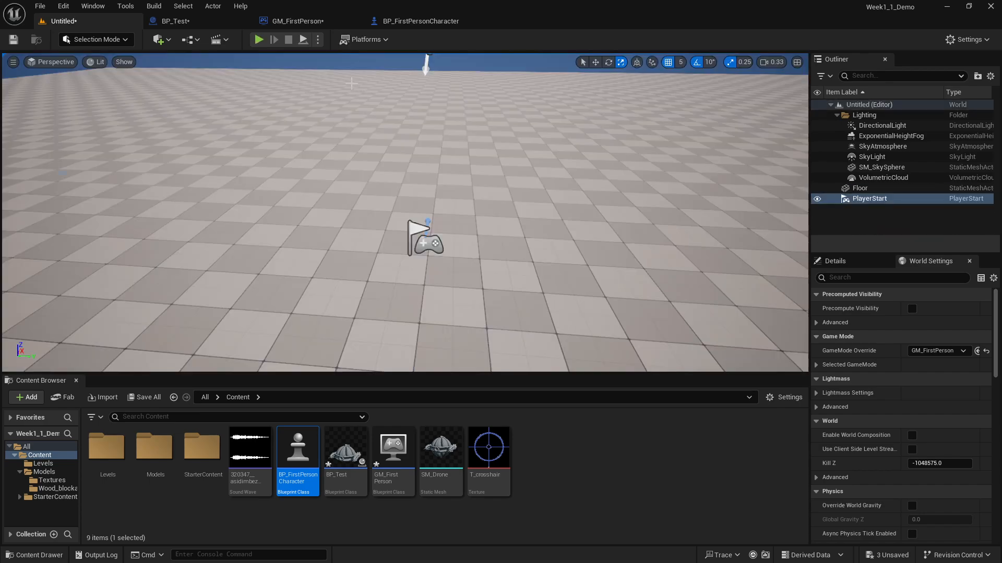
- Compare GM_FirstPerson's Default Pawn Class with the BP_FirstPersonCharacter event graph again, and go back to the level
click(292, 22)
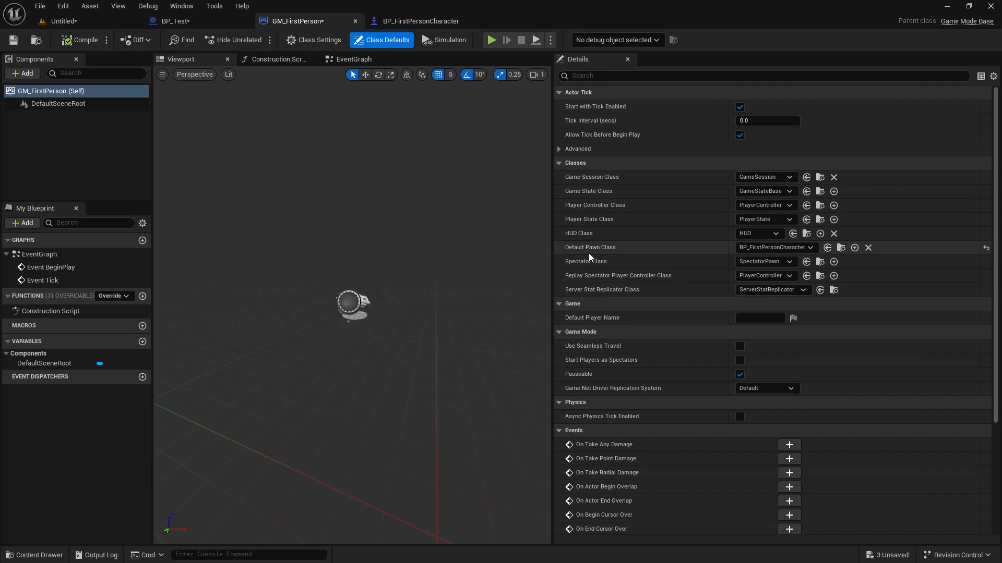
click(405, 22)
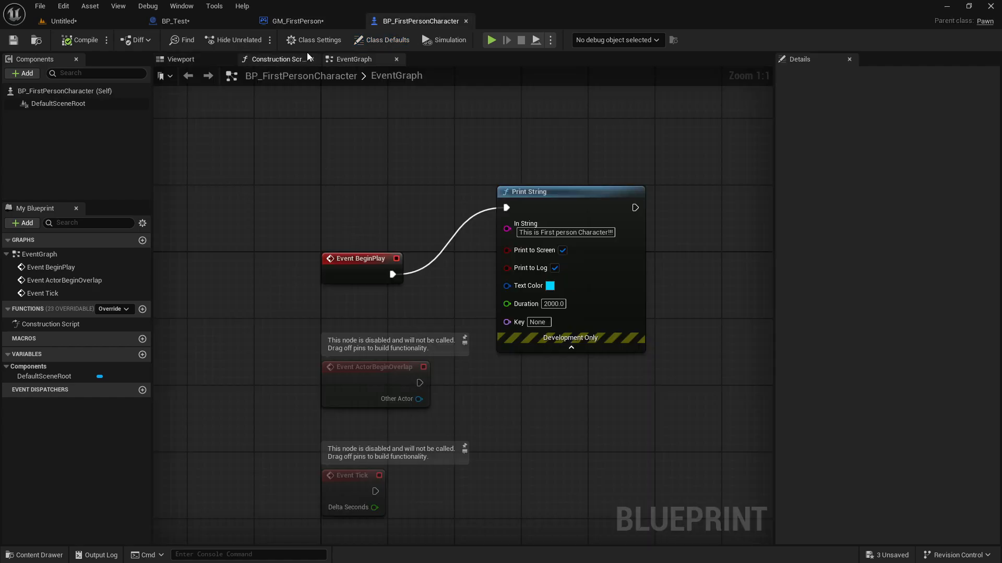
click(309, 22)
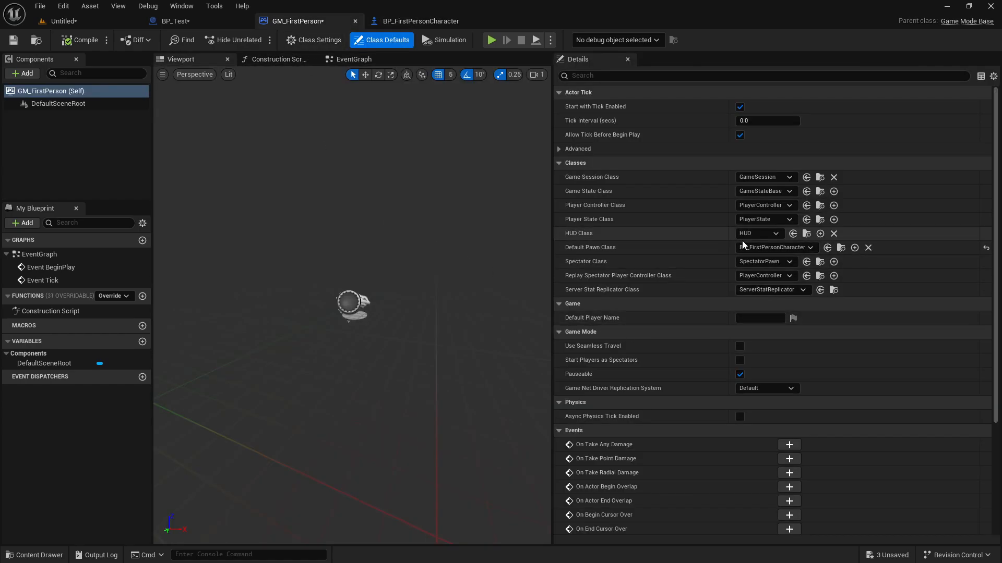
click(194, 21)
click(59, 21)
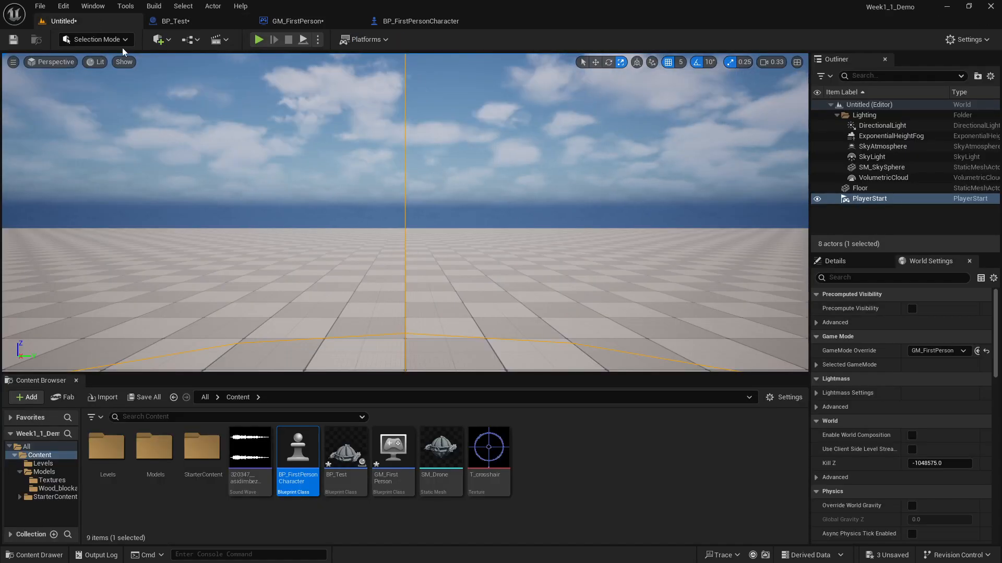